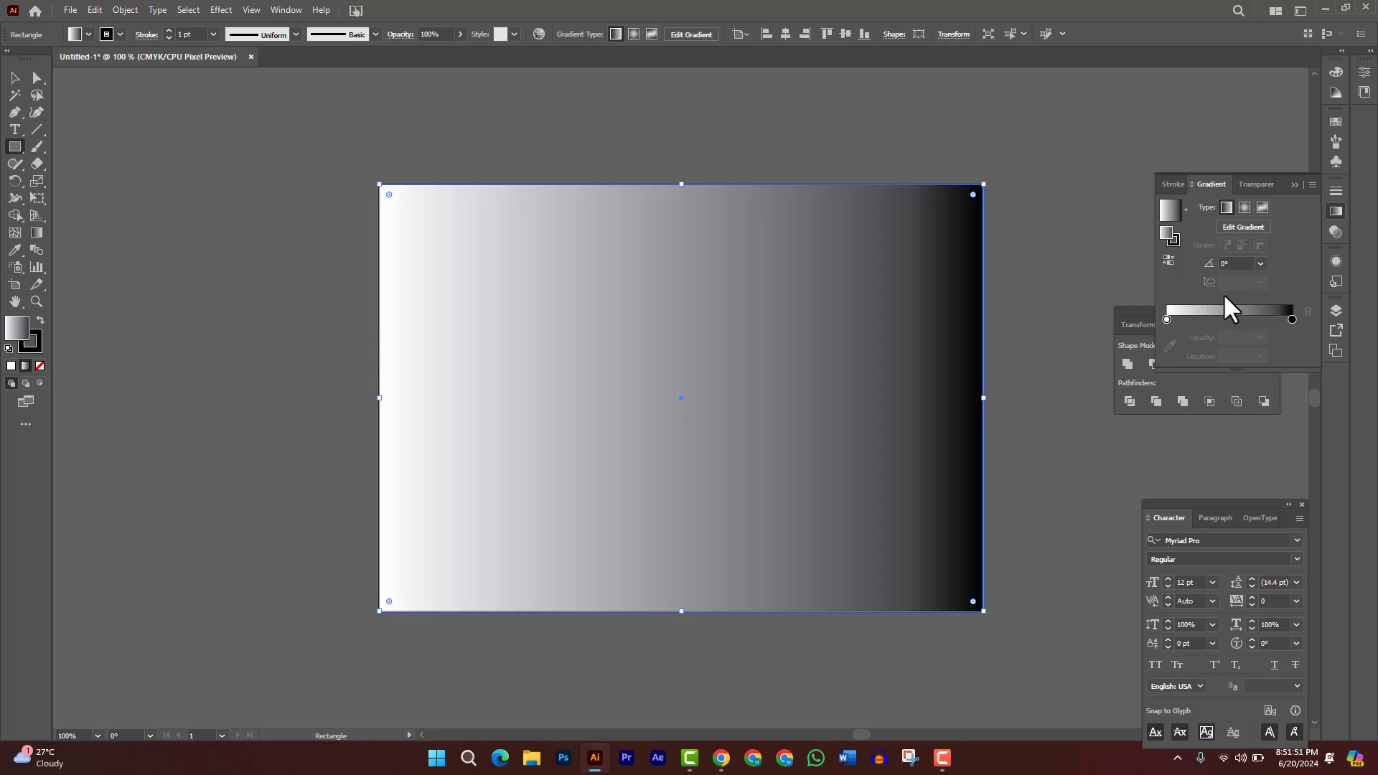
Step: Remove the stroke from the artboard-sized rectangle and change its gradient fill to radial
click(1174, 239)
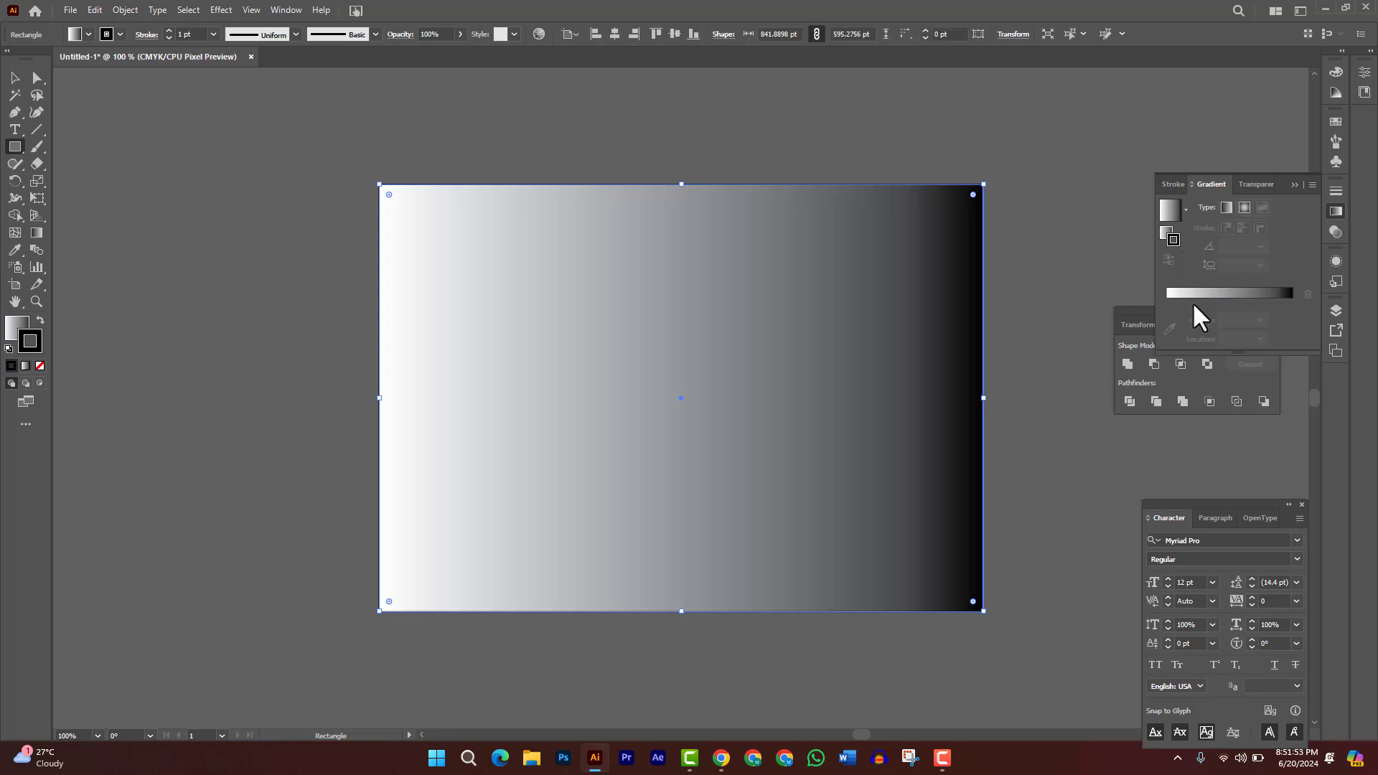
click(39, 366)
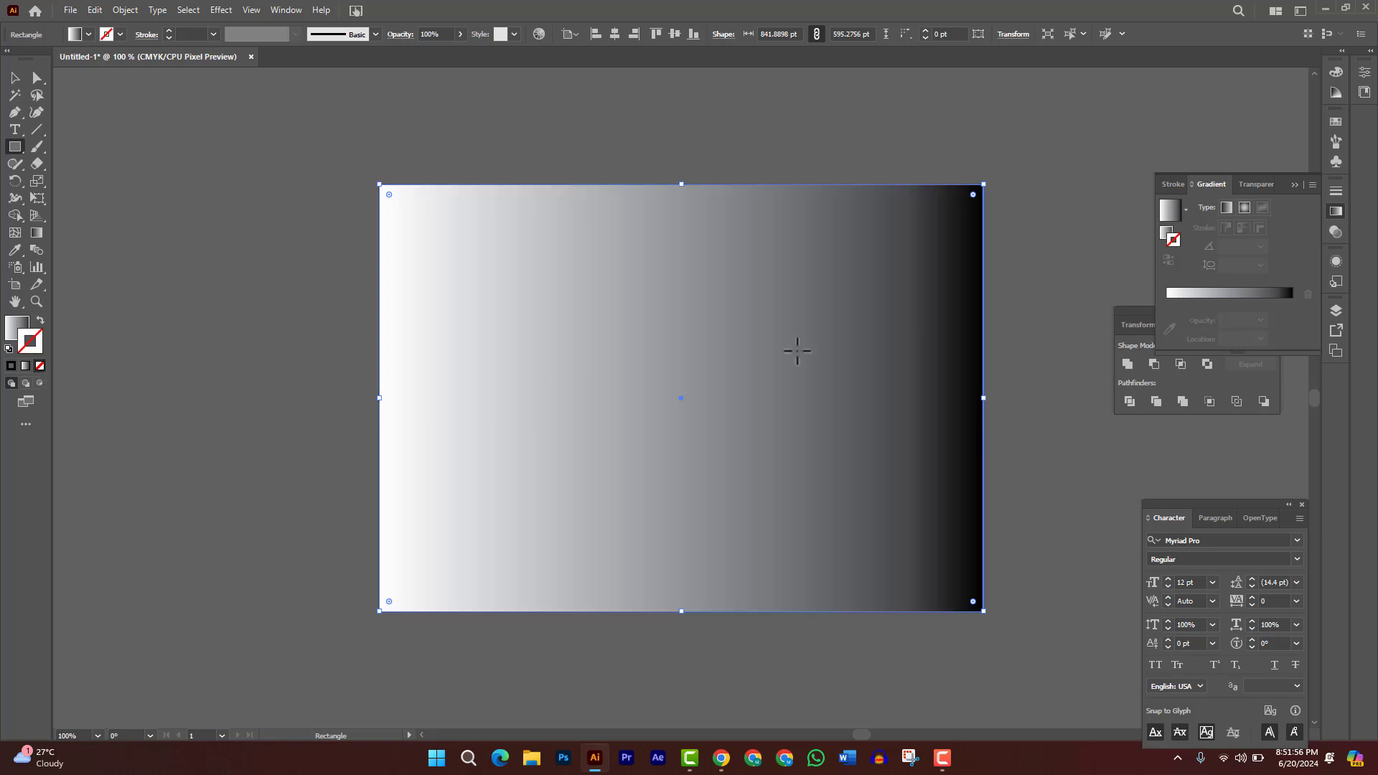
click(1164, 229)
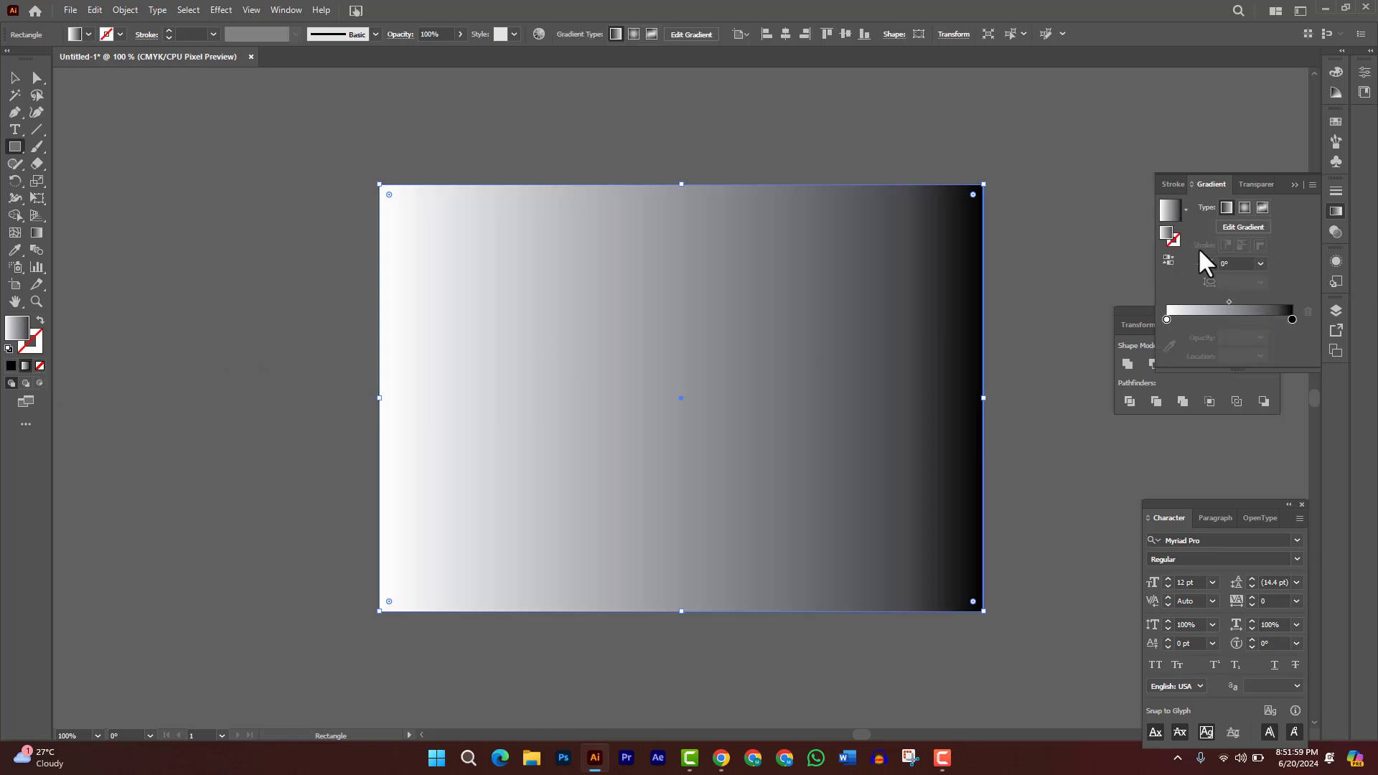
click(1167, 258)
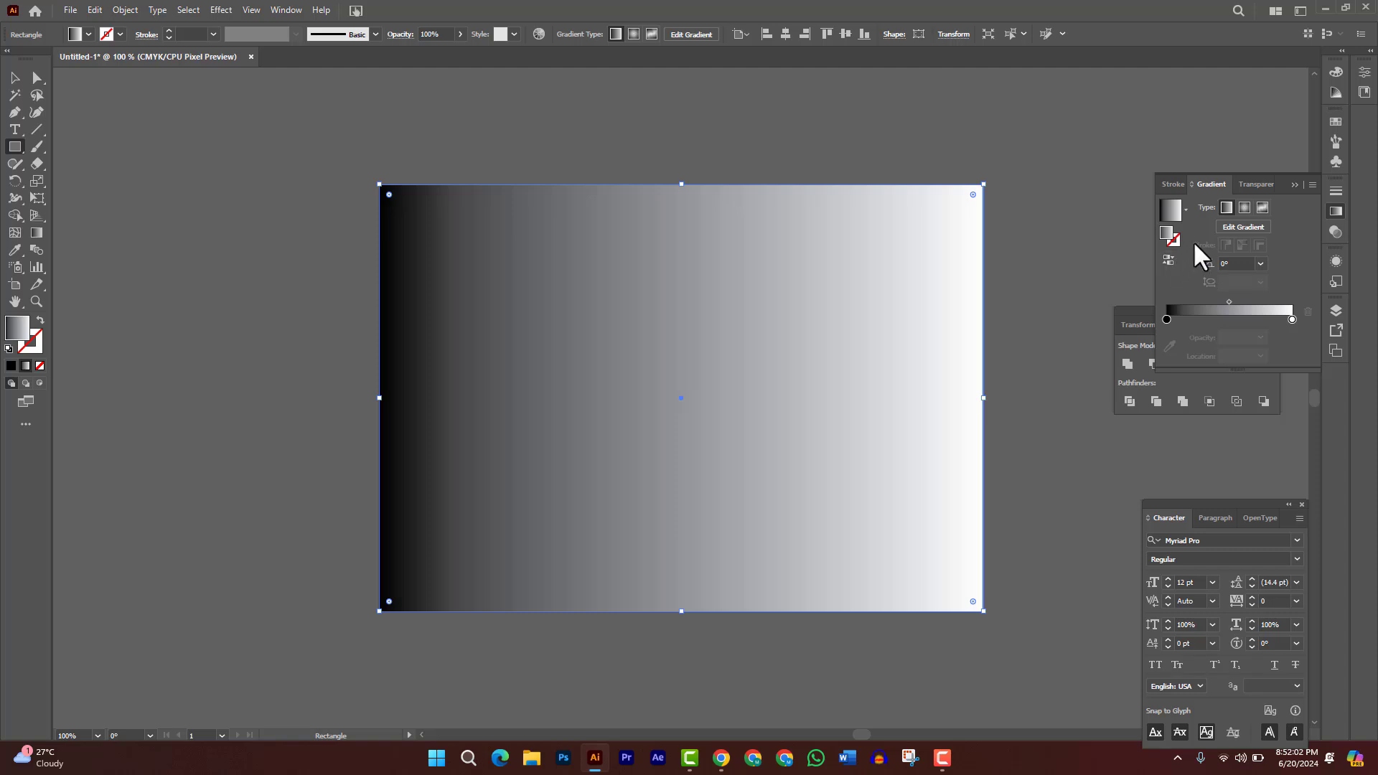
click(1167, 260)
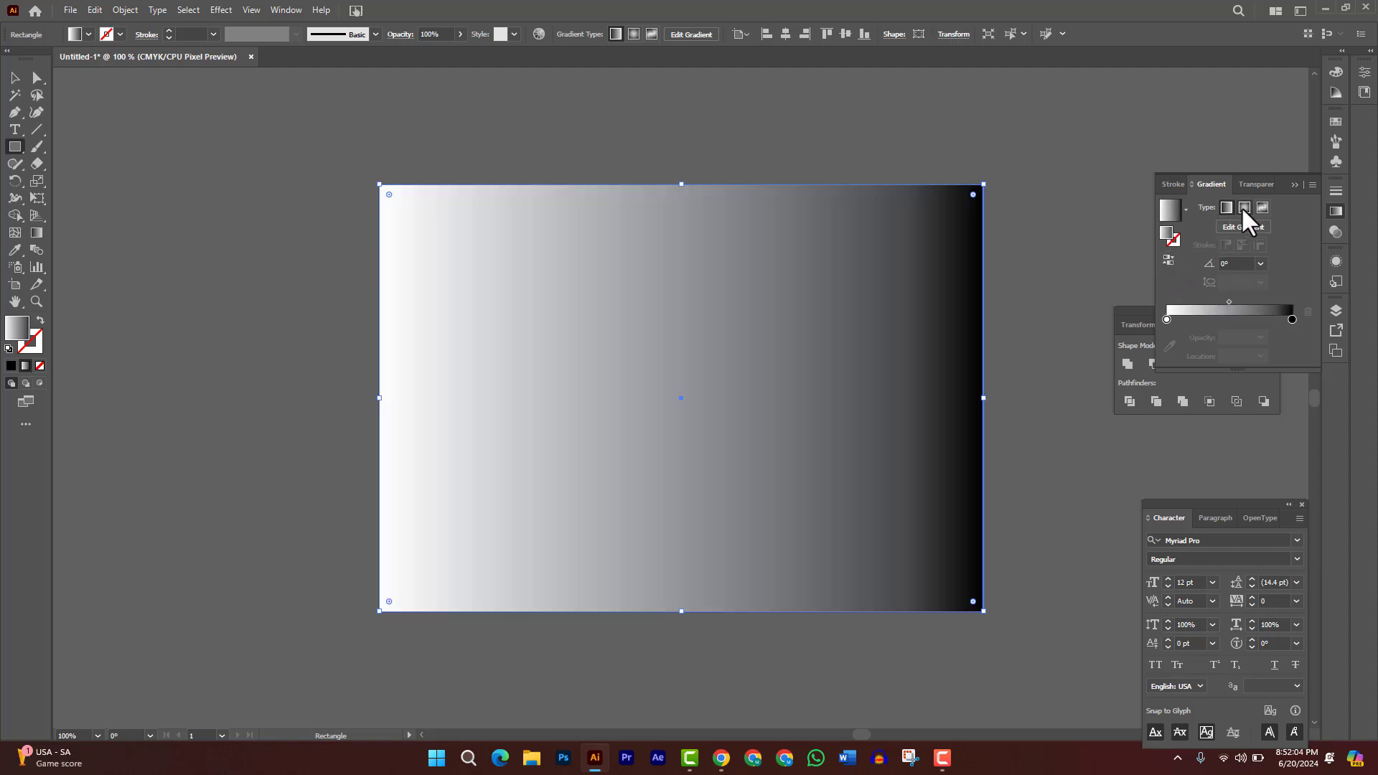
click(1244, 207)
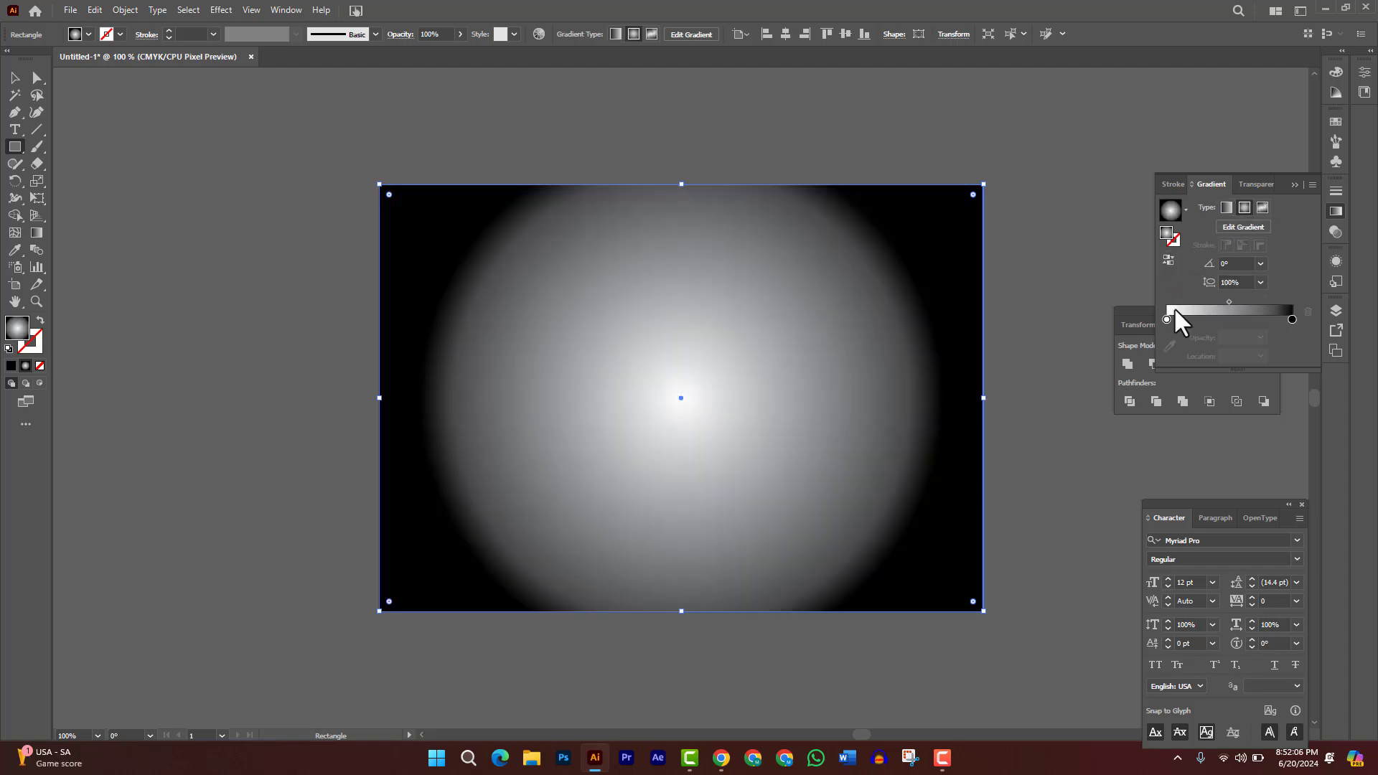
Step: Set the outer stop of the rectangle's radial gradient to light blue, C 22, M 0, Y 0, K 0, and deselect it
double_click(1292, 319)
drag(1243, 424, 1168, 399)
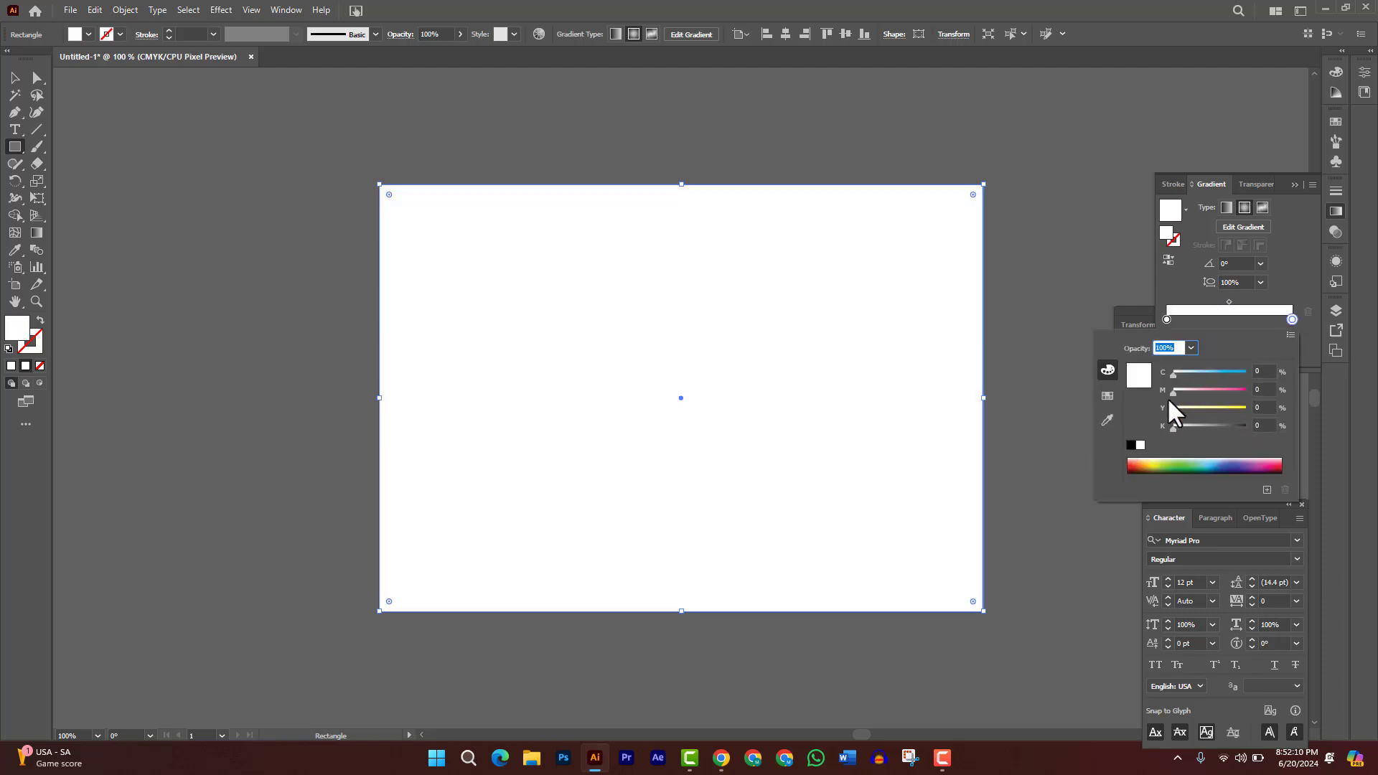
click(1186, 373)
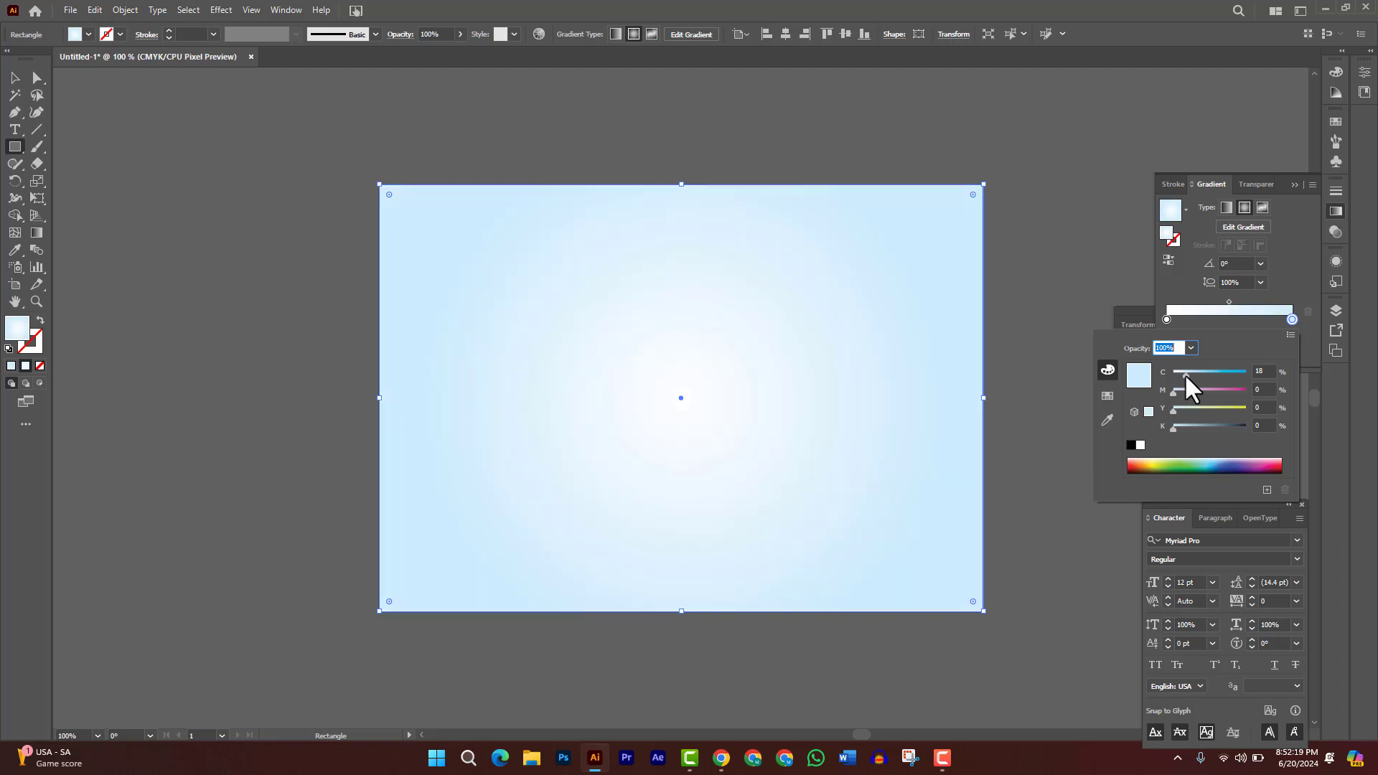
drag(1184, 373, 1187, 373)
click(373, 226)
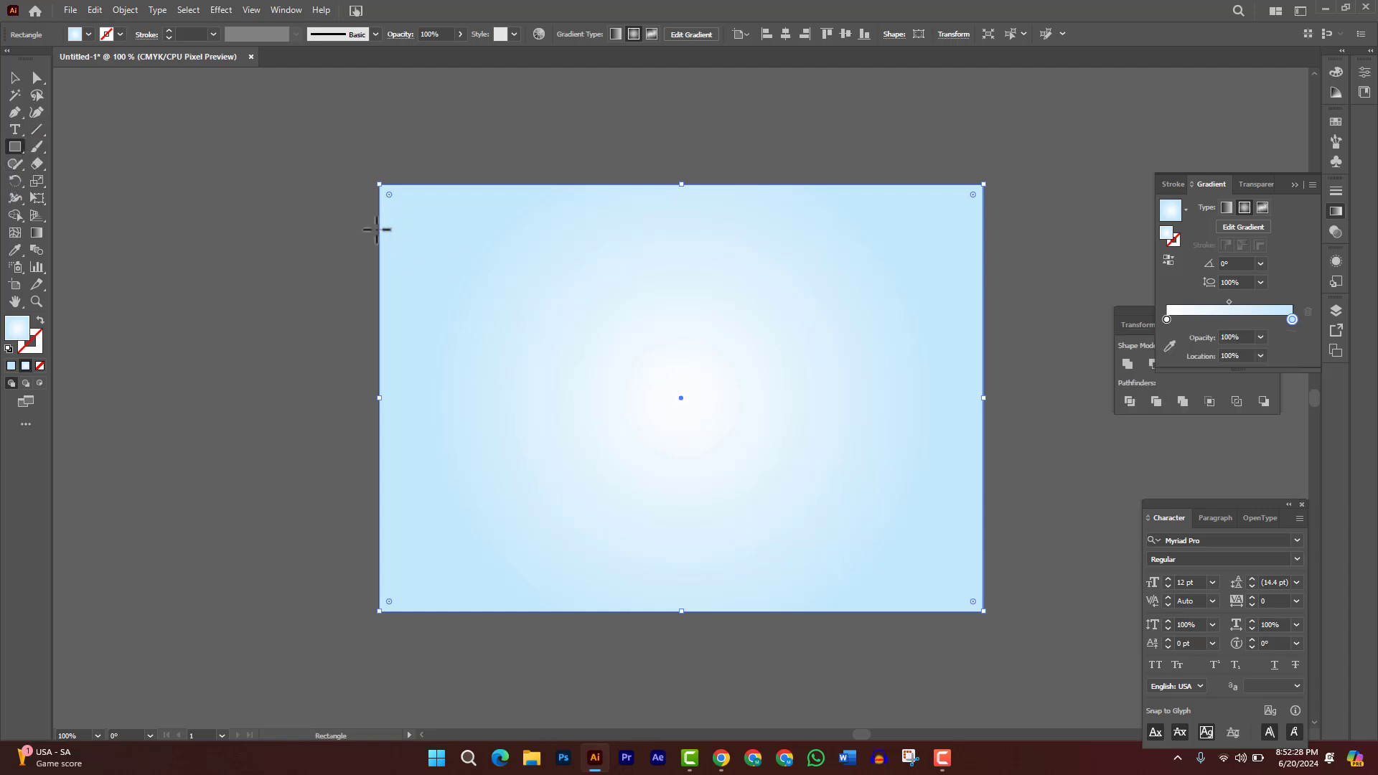
ctrl+click(369, 145)
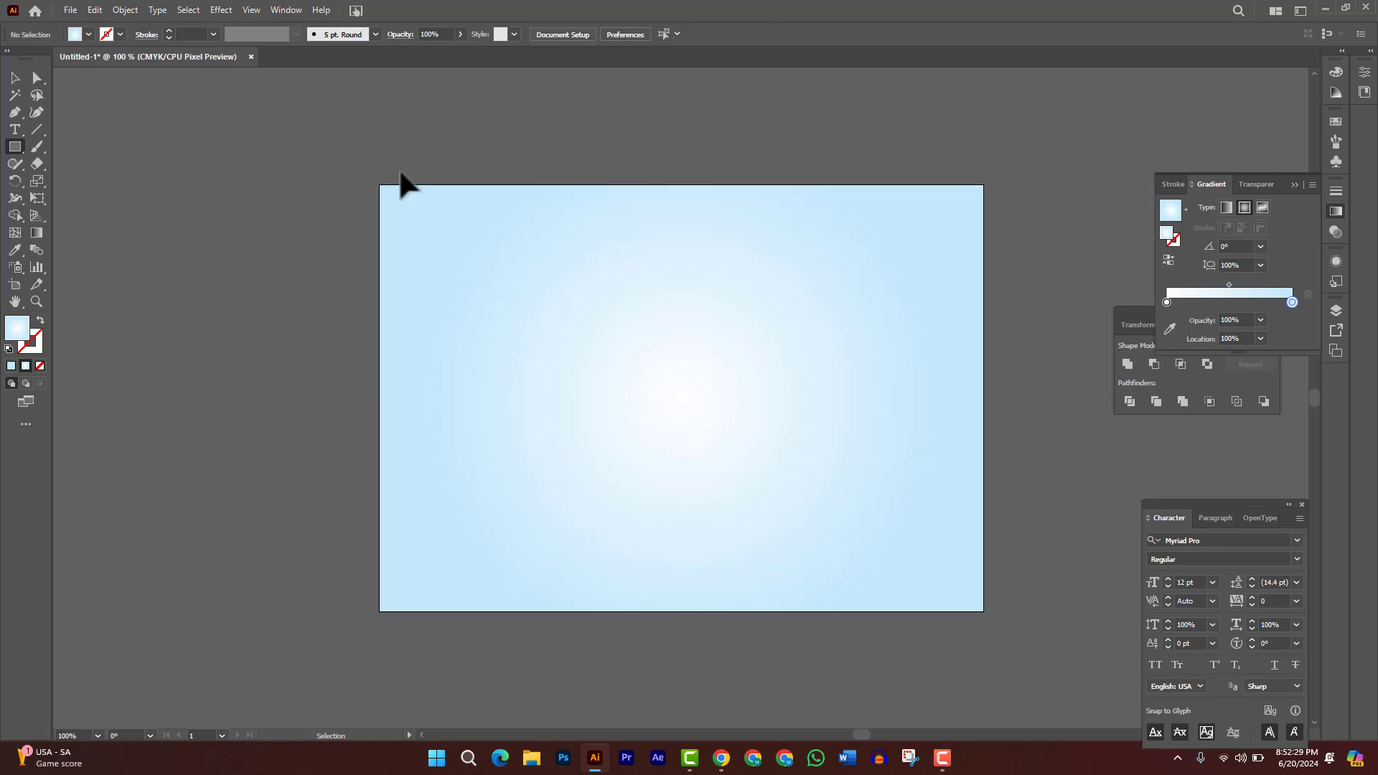
ctrl+click(479, 244)
key(ctrl+shift+a)
Step: Add a text line reading DESIGN near the centre of the artboard
click(14, 129)
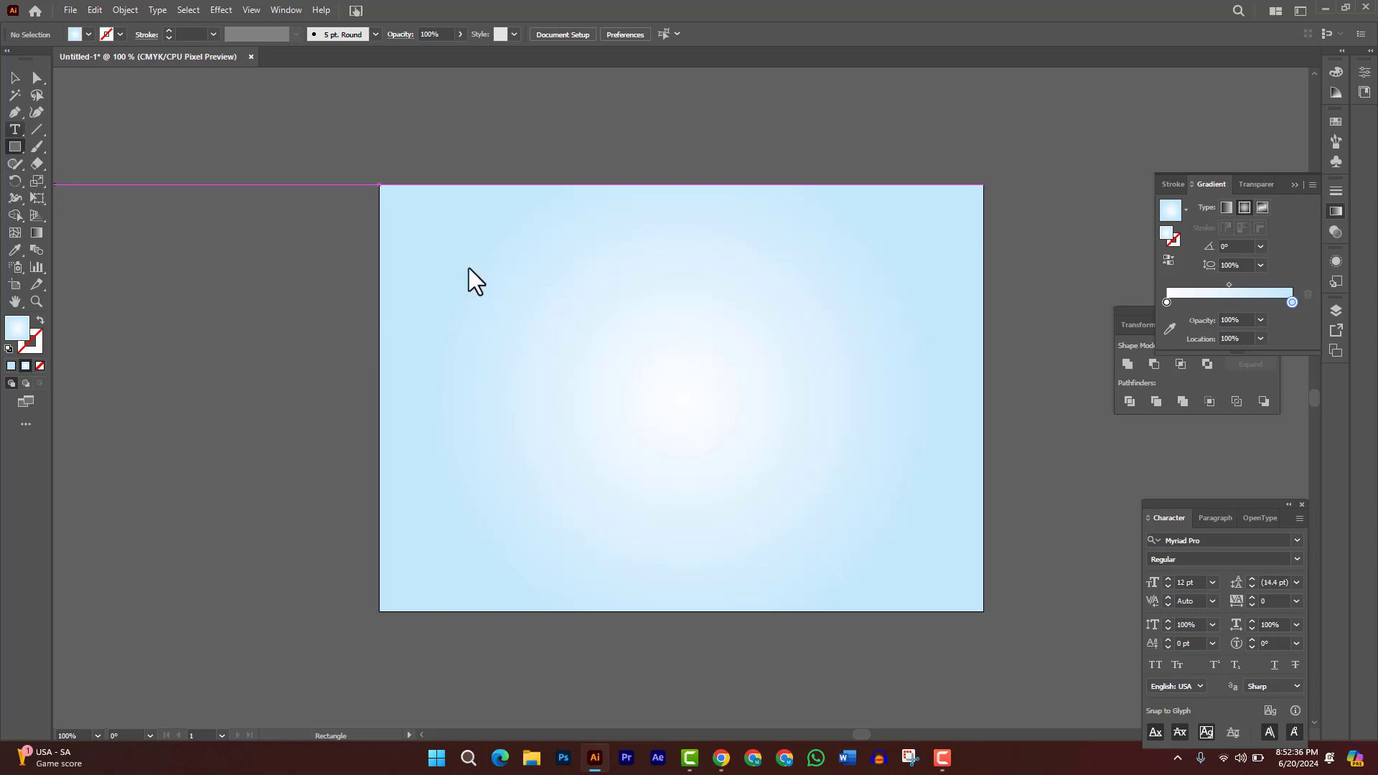
click(647, 348)
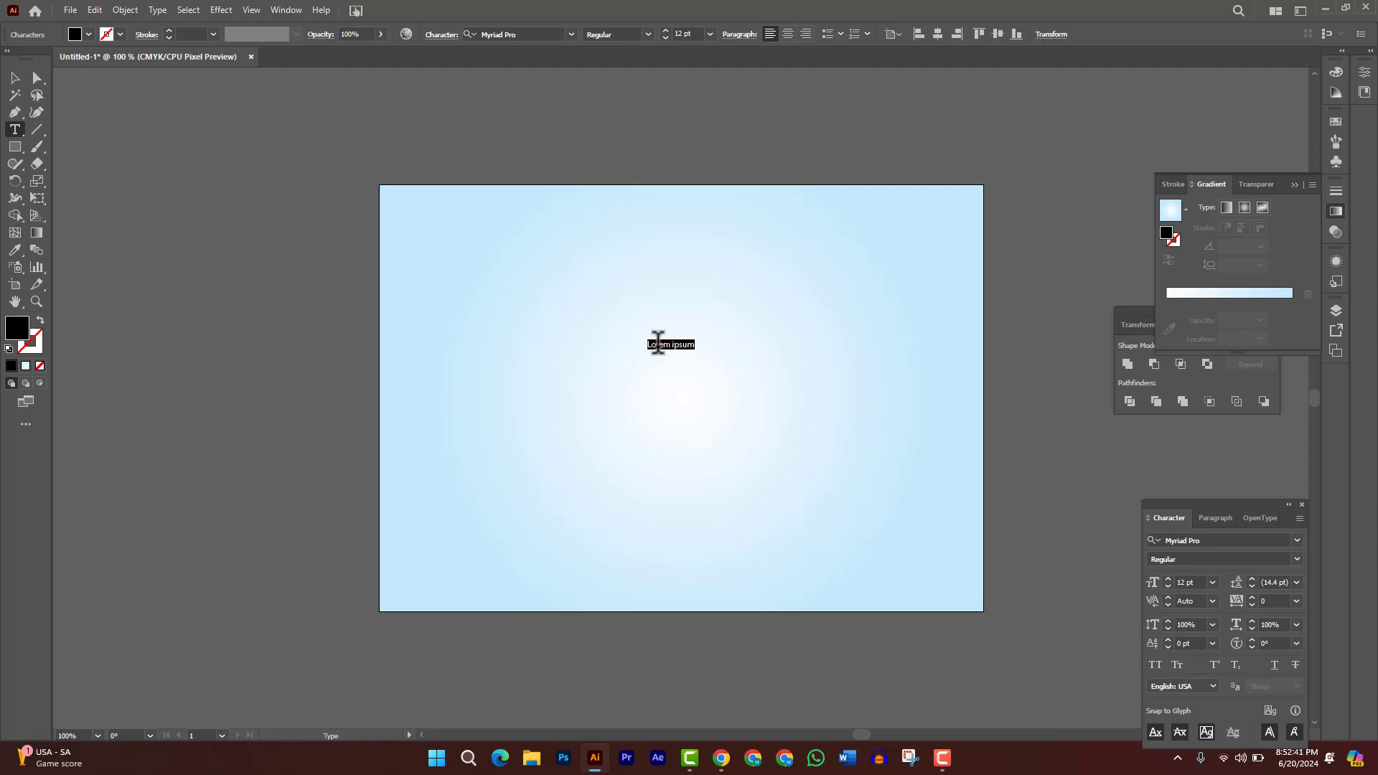
click(658, 343)
double_click(658, 343)
text(E)
triple_click(658, 343)
key(BackSpace)
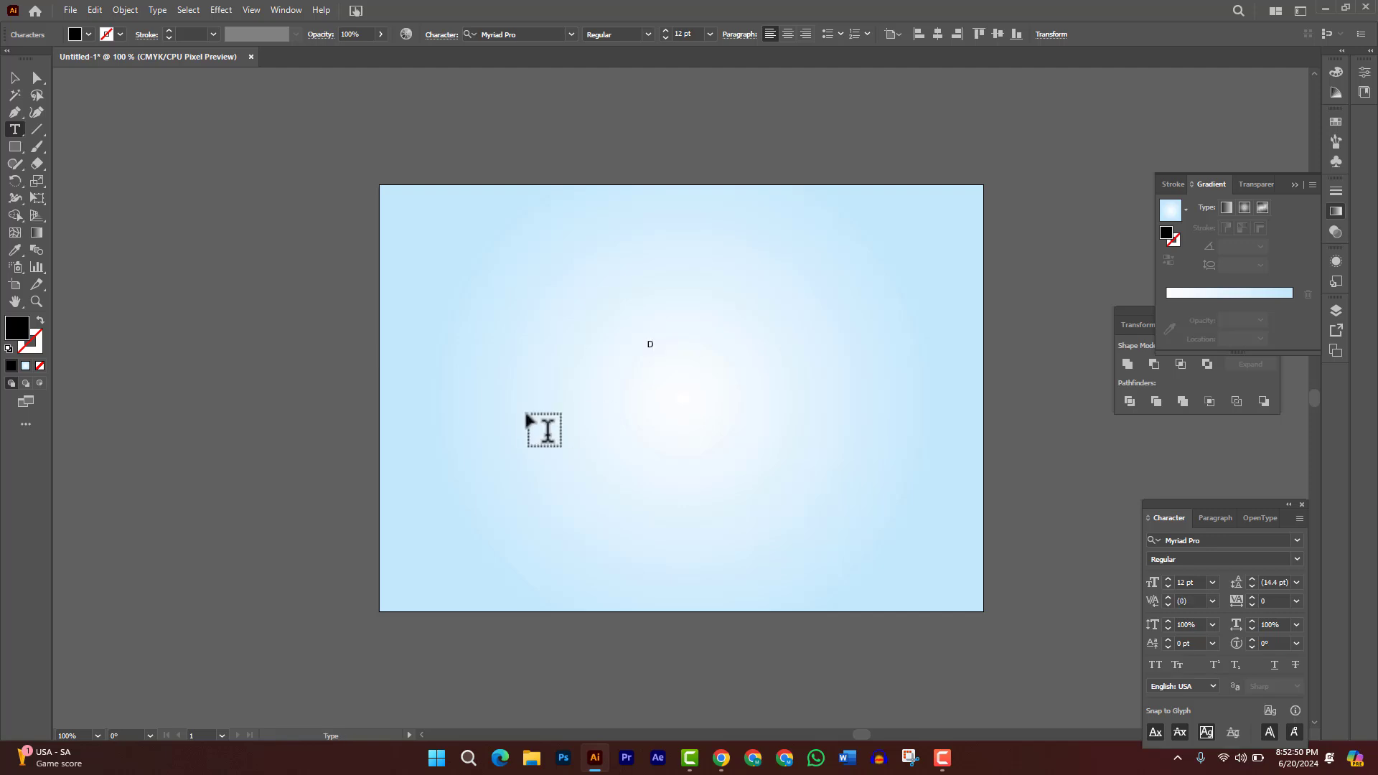
text(DESIGN)
Step: Enlarge the DESIGN text proportionally to about 146 pt and centre it on the artboard
key(ctrl+a)
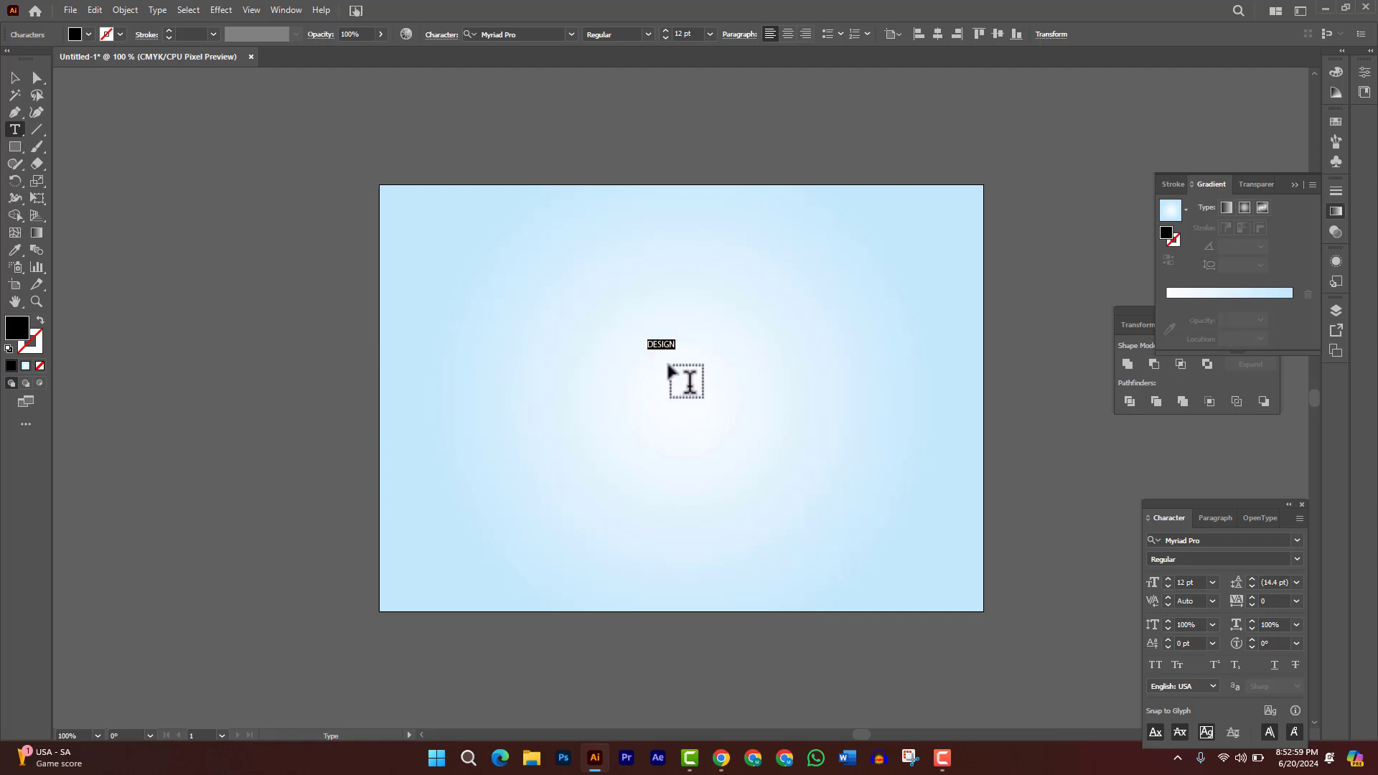
drag(679, 352, 884, 432)
ctrl+click(700, 453)
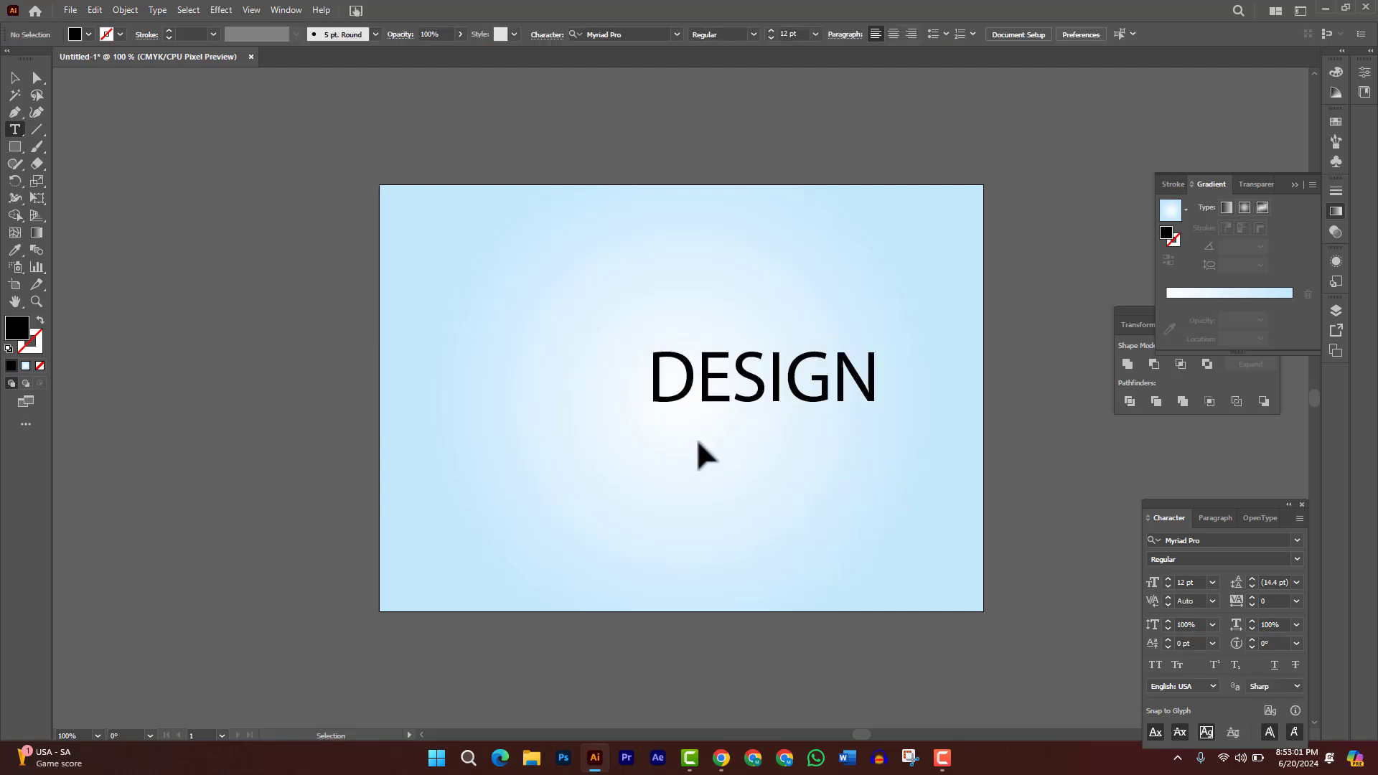
ctrl+click(648, 408)
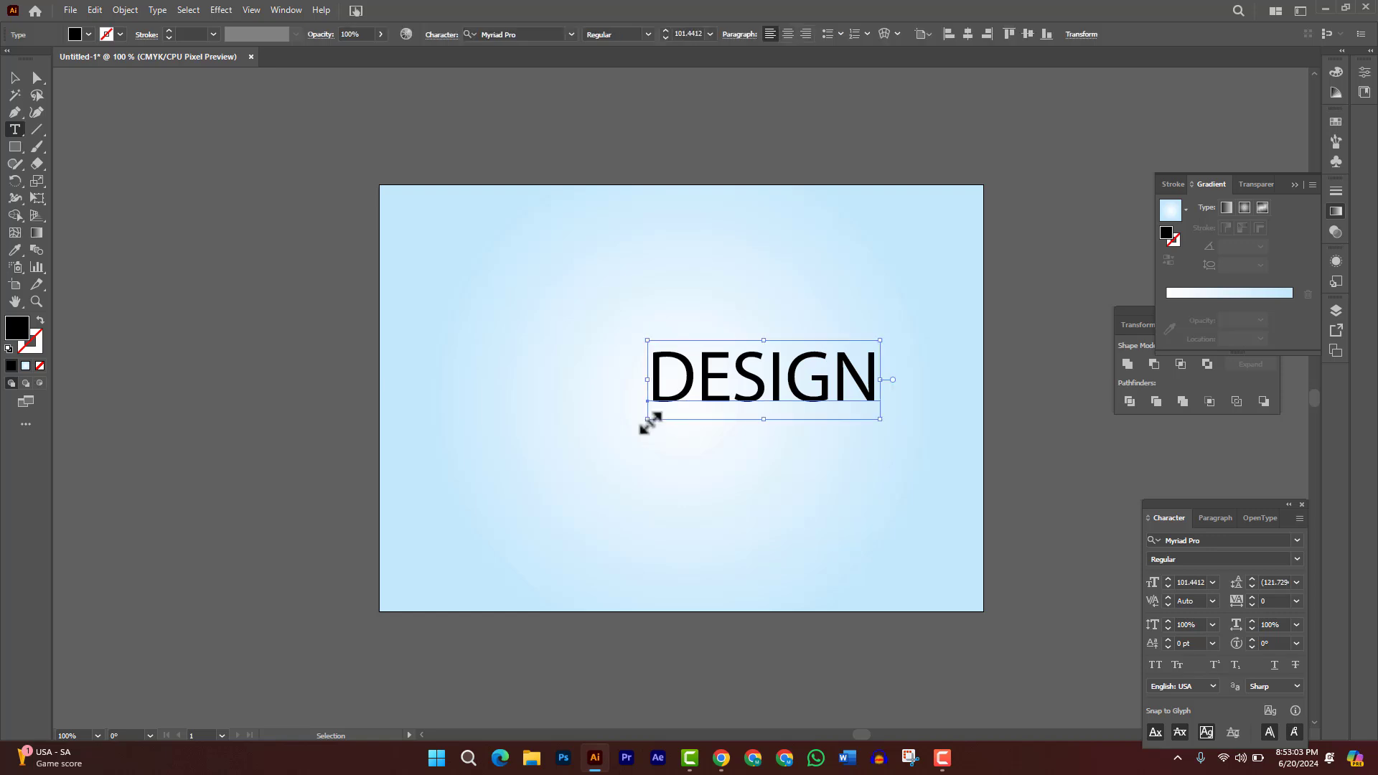
drag(648, 419, 547, 495)
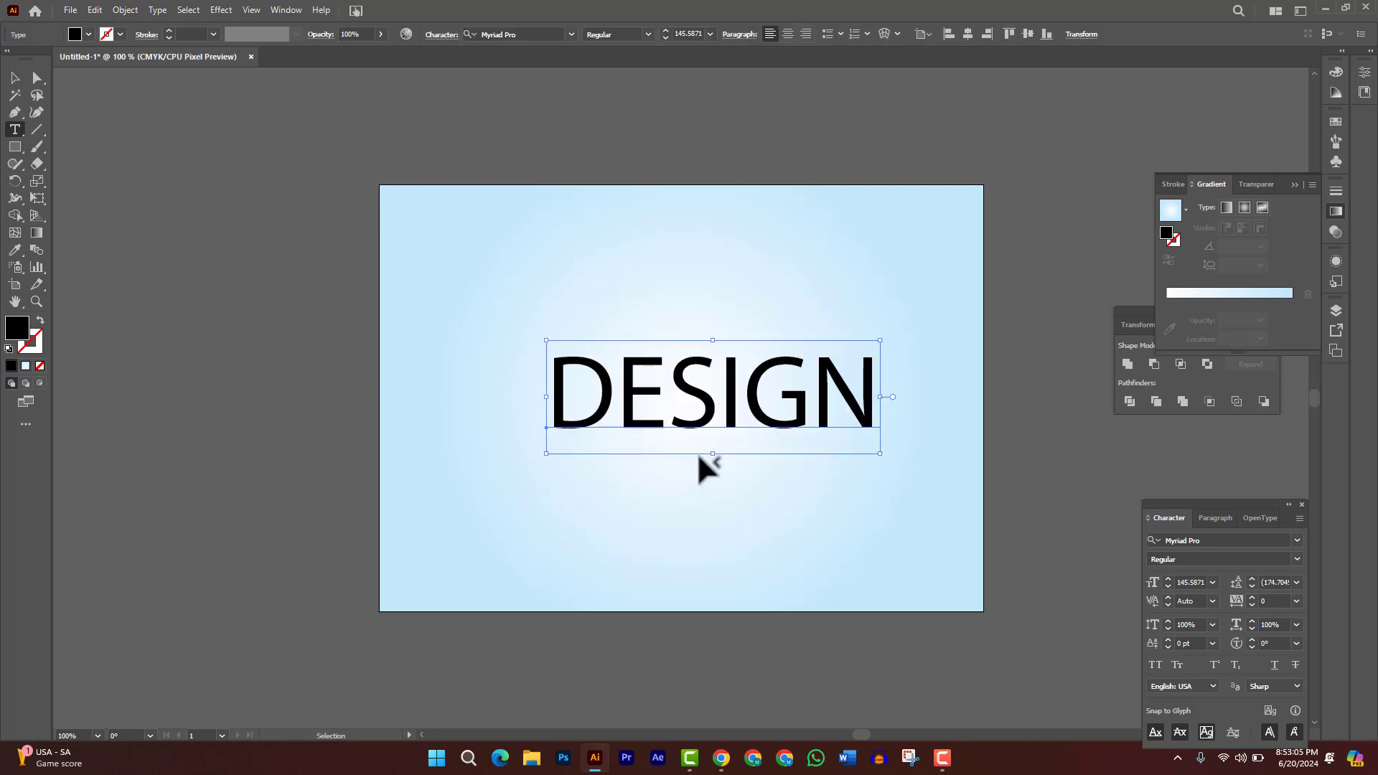
drag(703, 416, 679, 419)
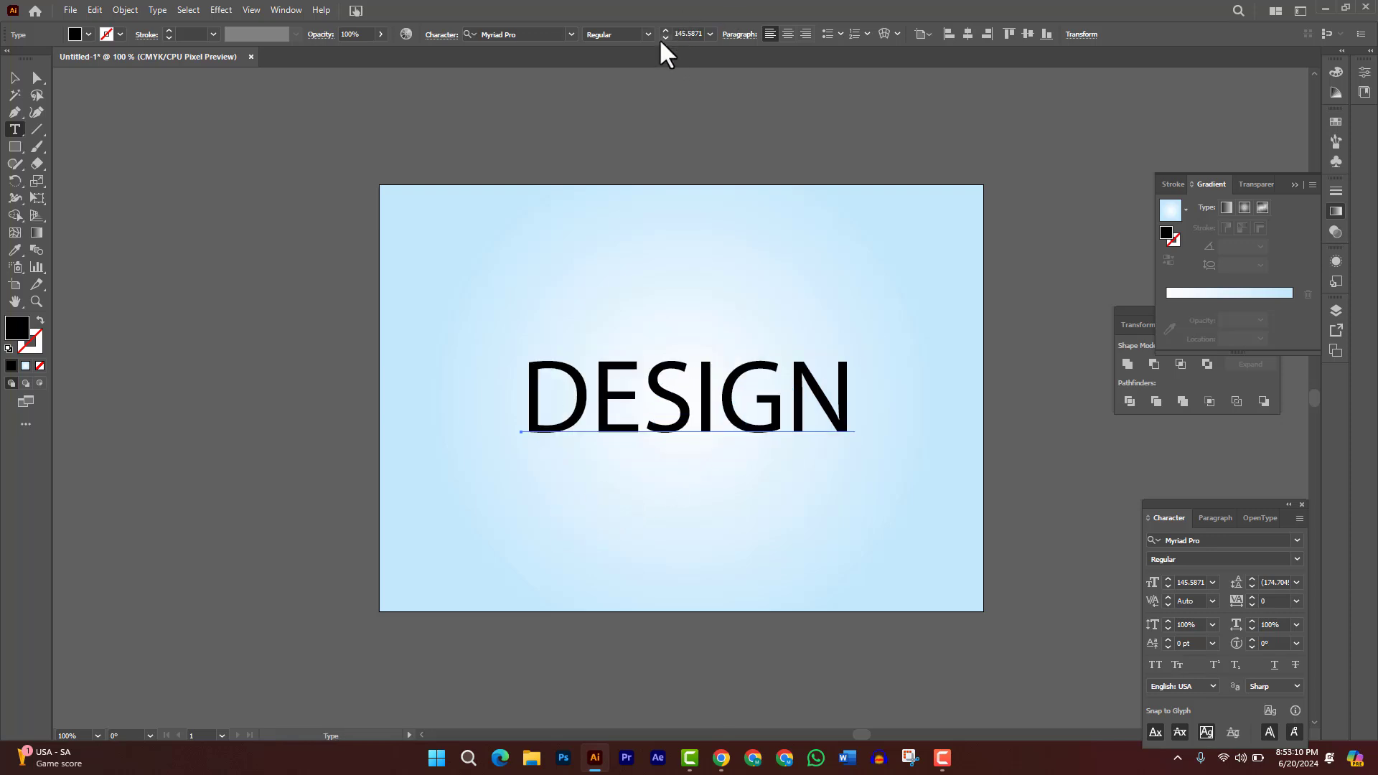
Step: Set the DESIGN text's font to Impact and widen it to about 155% horizontal scale, centred on the artboard
click(570, 35)
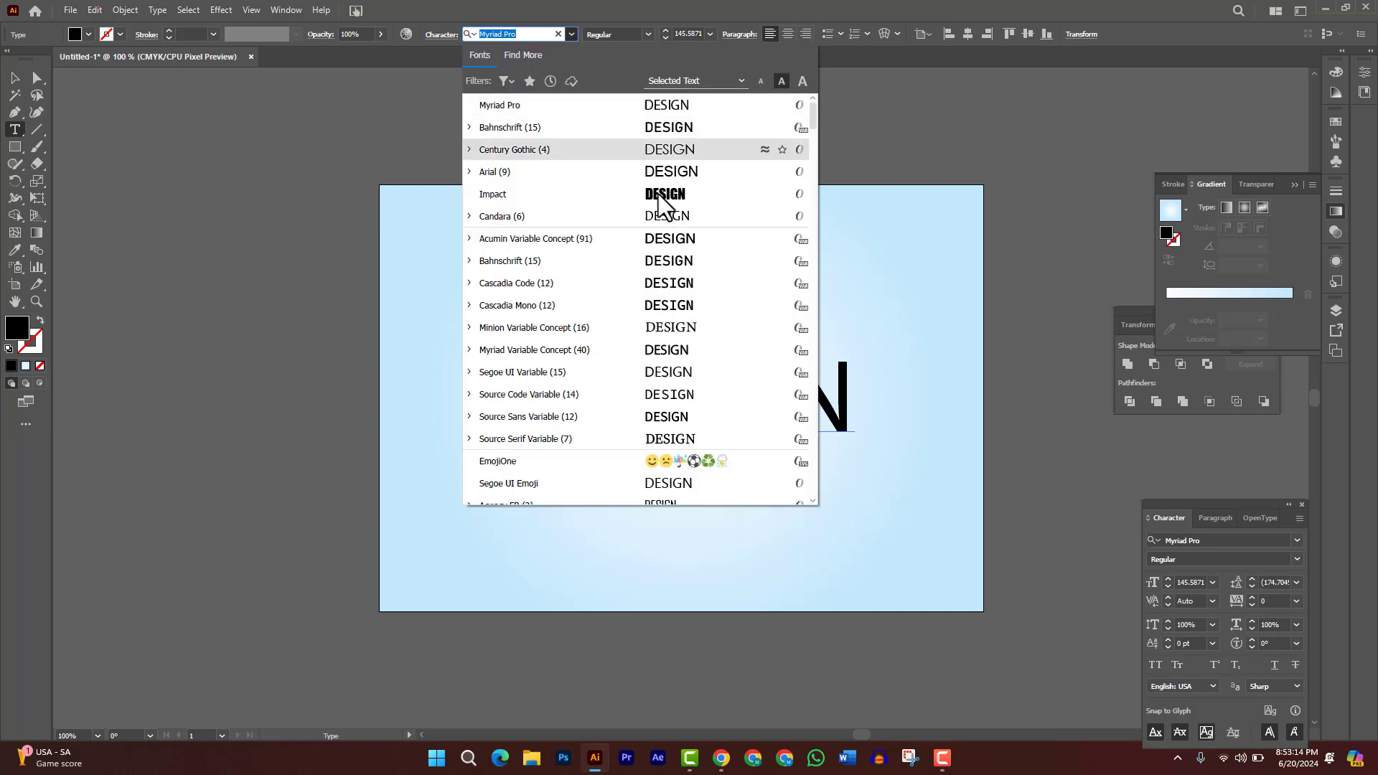
click(657, 196)
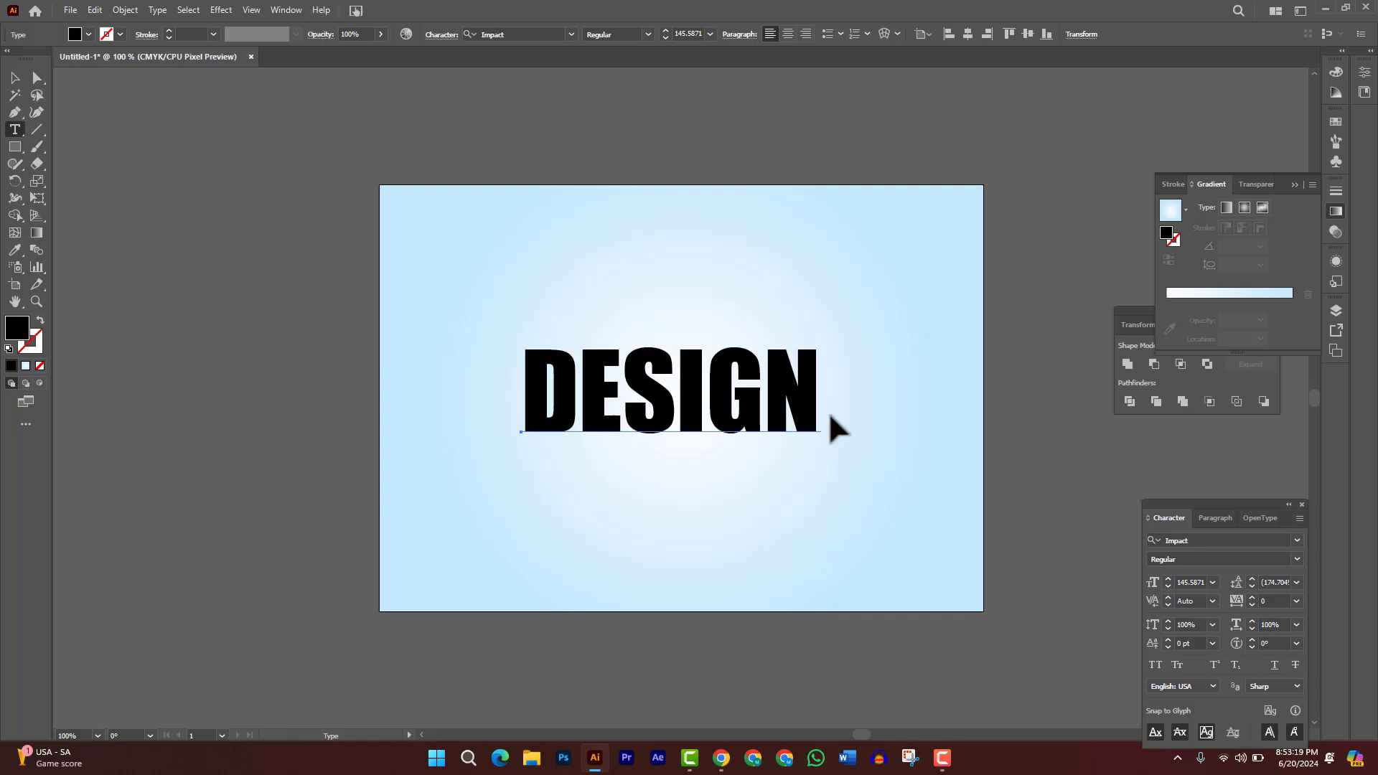
key(ctrl)
drag(822, 399, 912, 400)
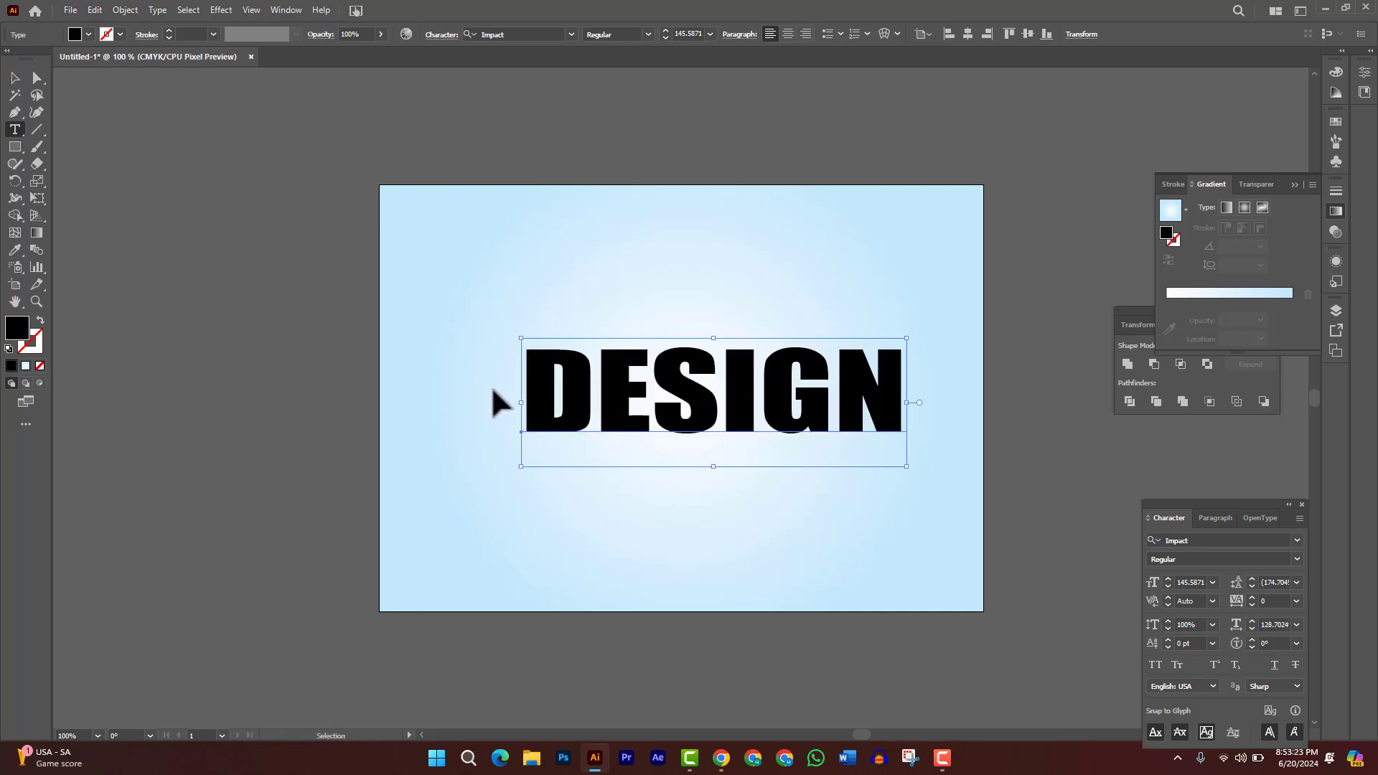
drag(521, 402, 470, 402)
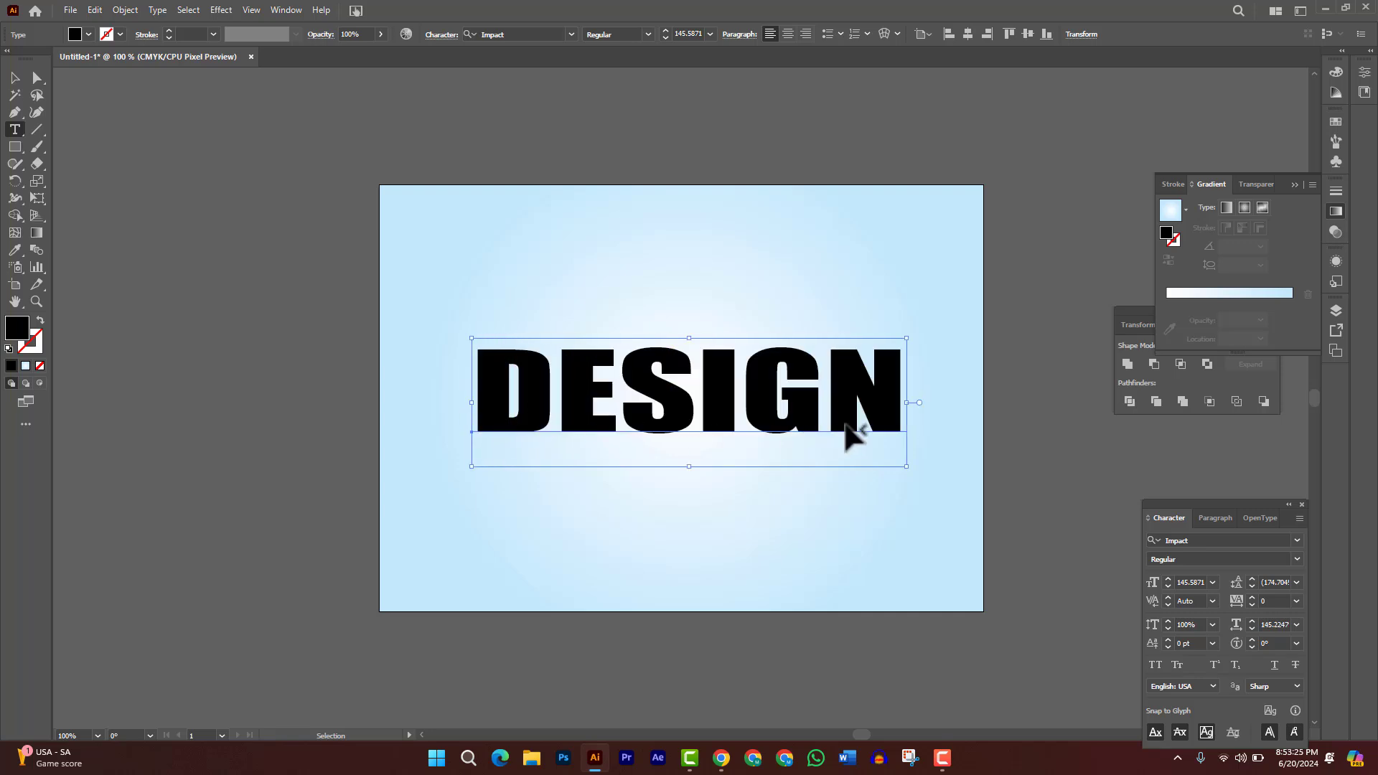
drag(908, 403, 935, 403)
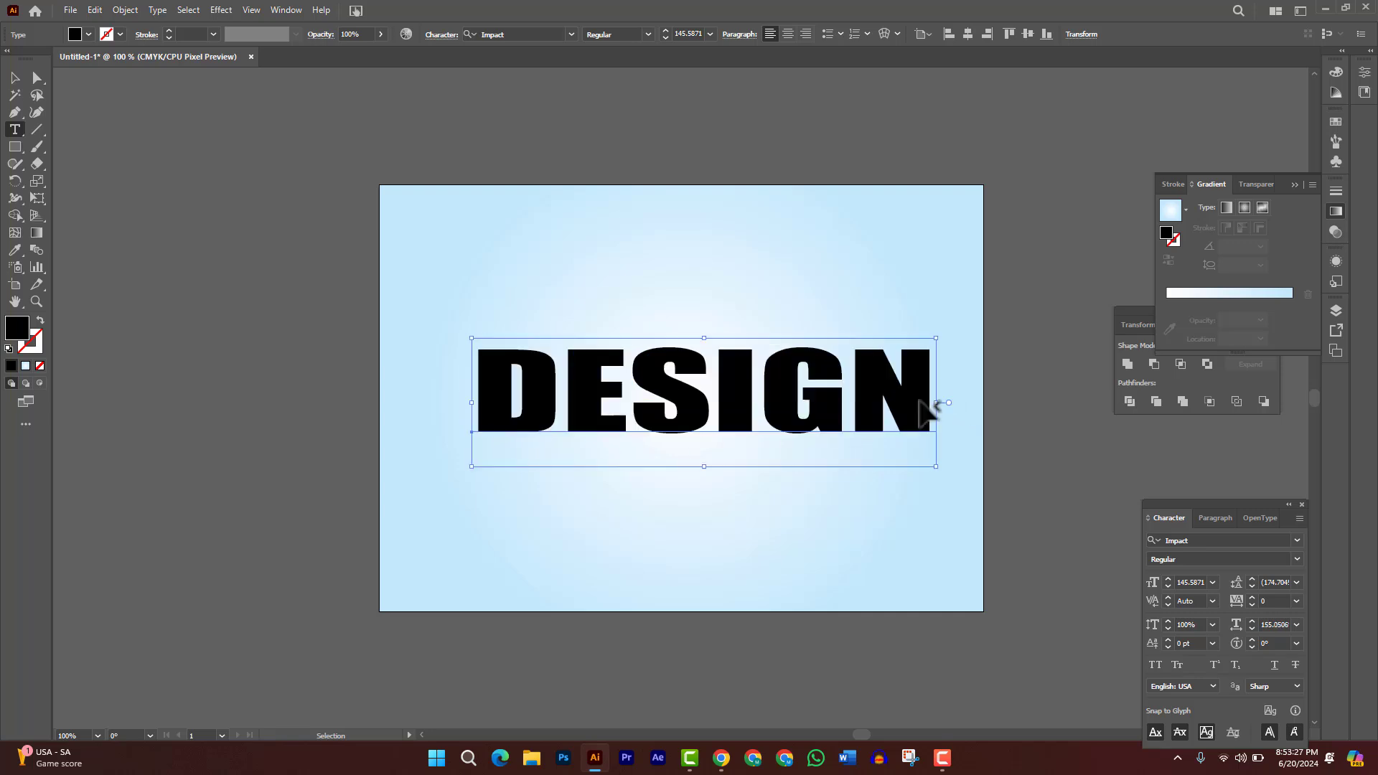
drag(765, 431, 759, 444)
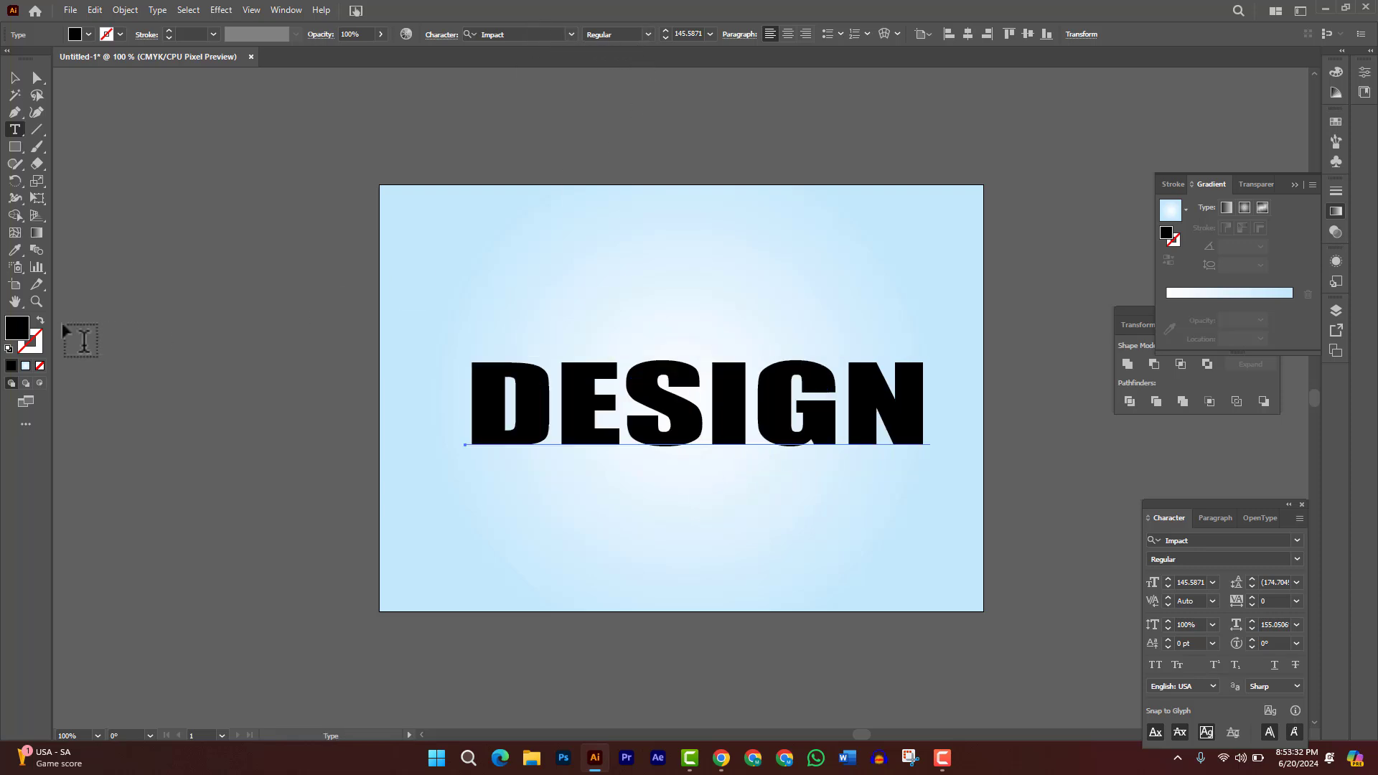
Step: Fill the DESIGN text with the background's light blue, C 22, M 0, Y 0, K 0, and shift it slightly upward
click(1336, 73)
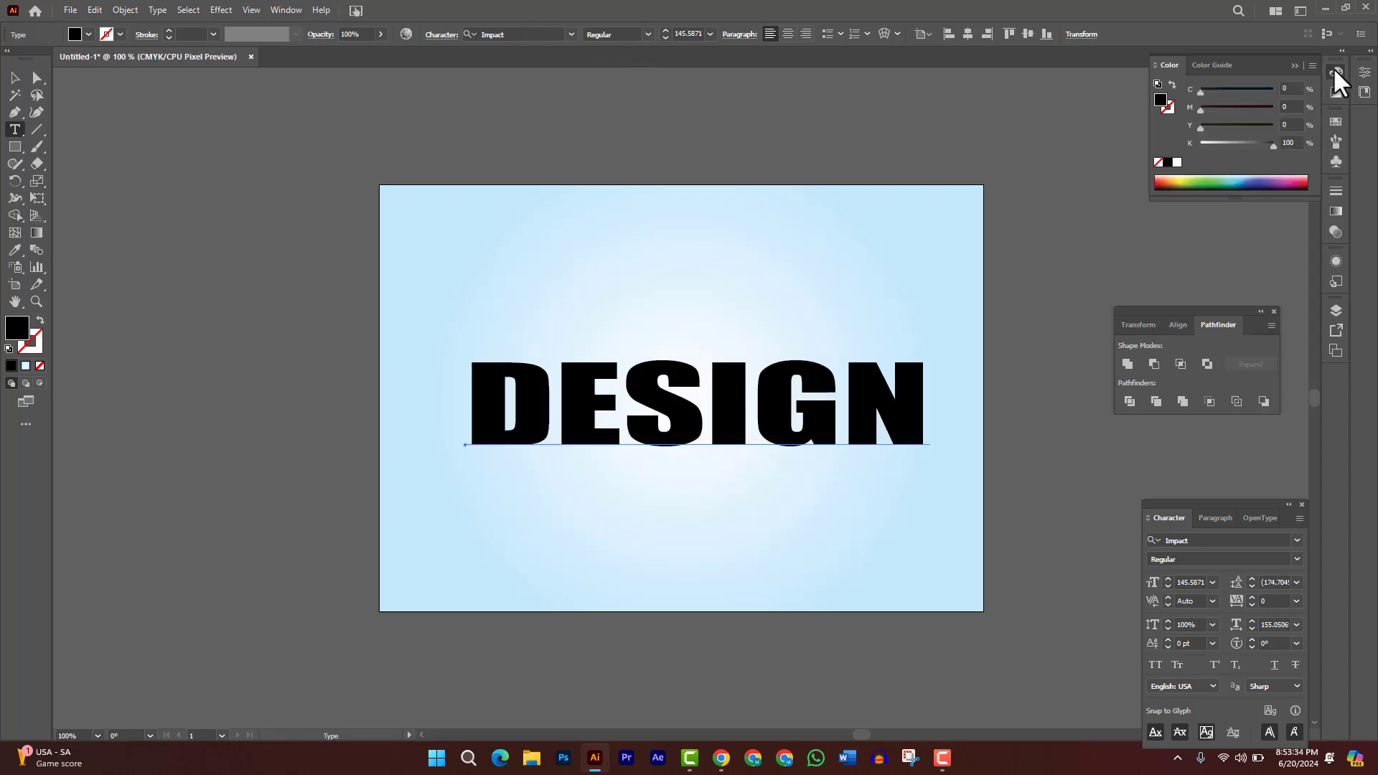
ctrl+click(938, 252)
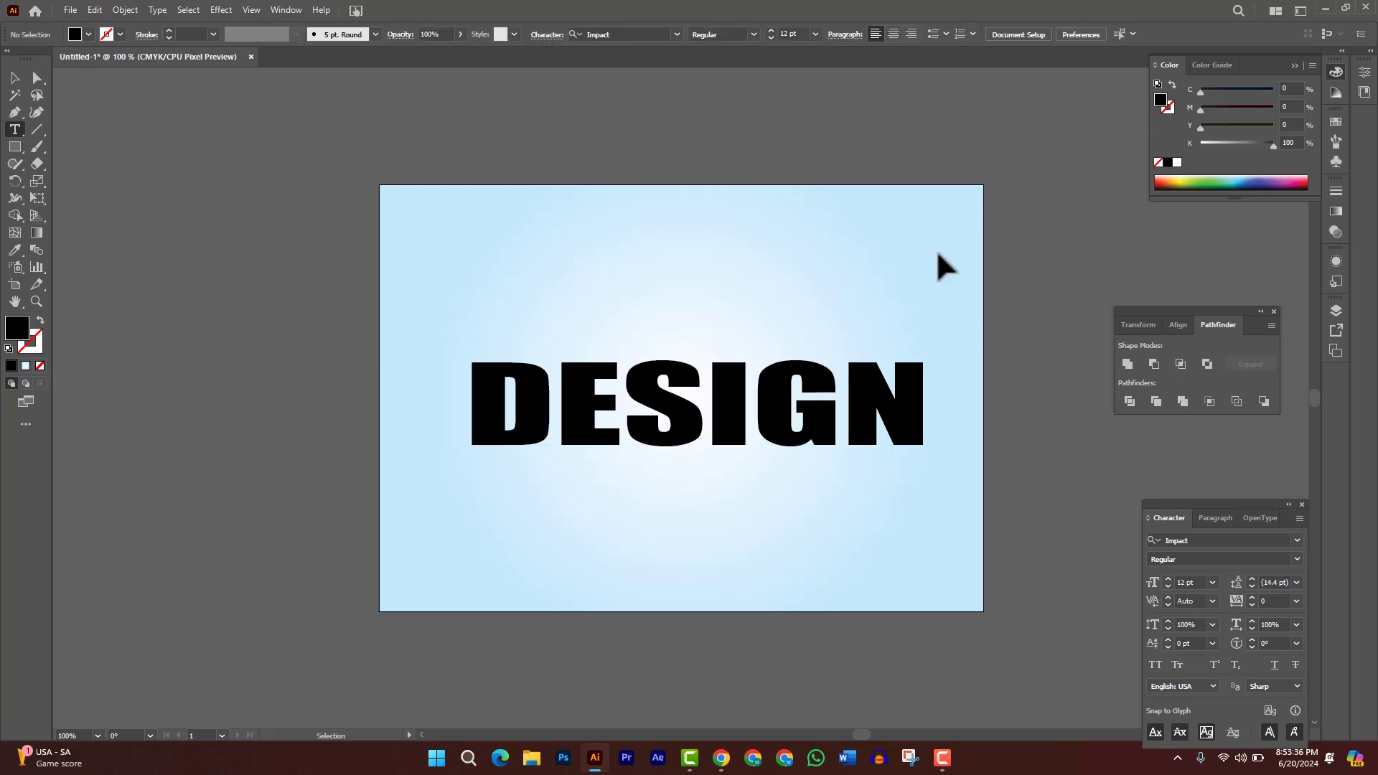
ctrl+click(939, 253)
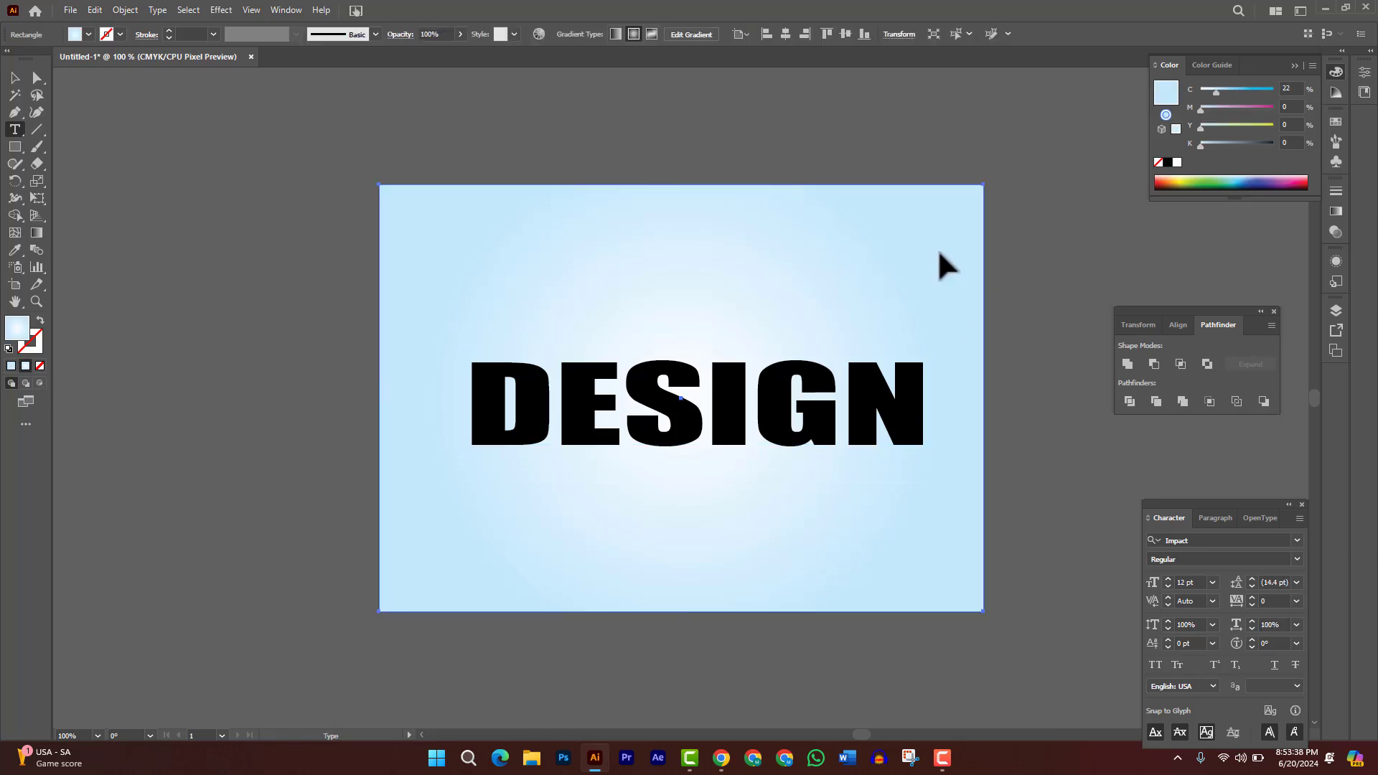
ctrl+click(1048, 256)
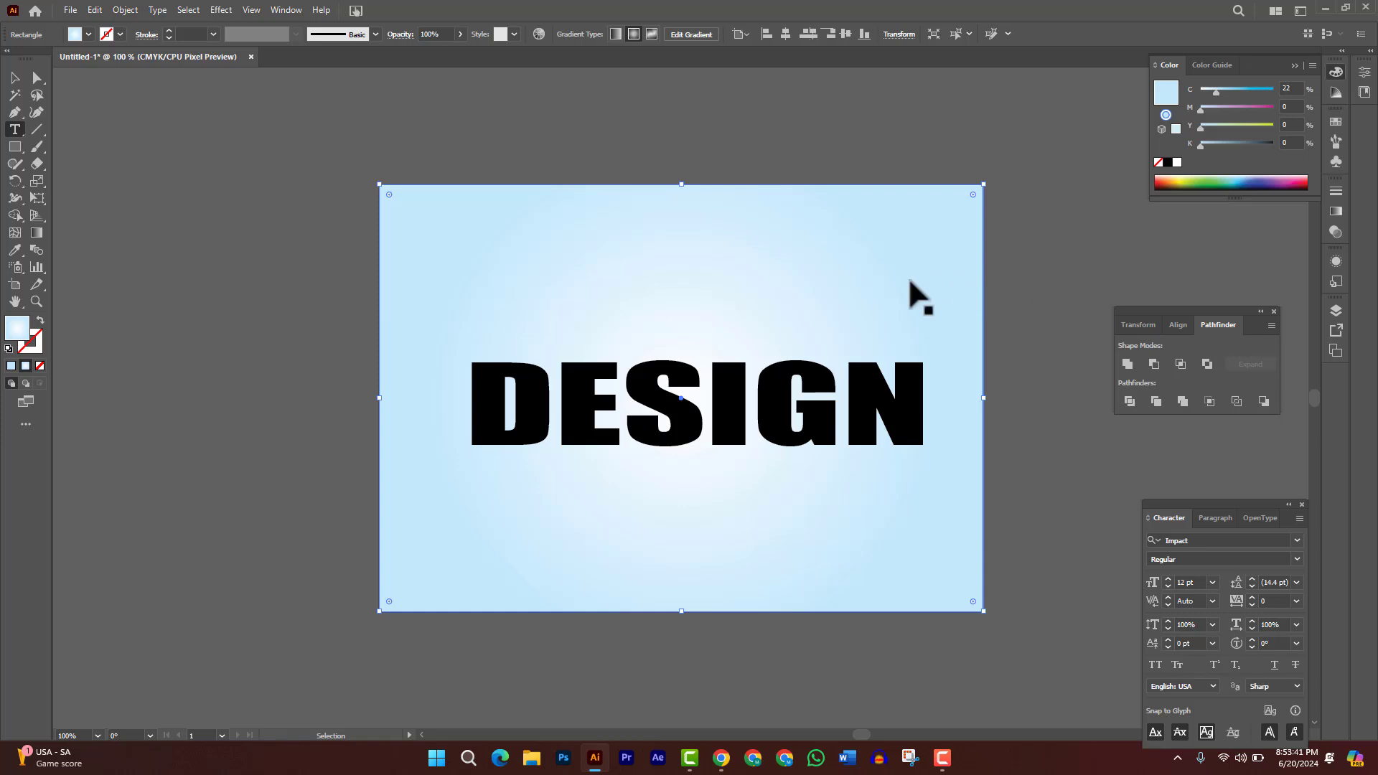
ctrl+click(890, 341)
click(725, 415)
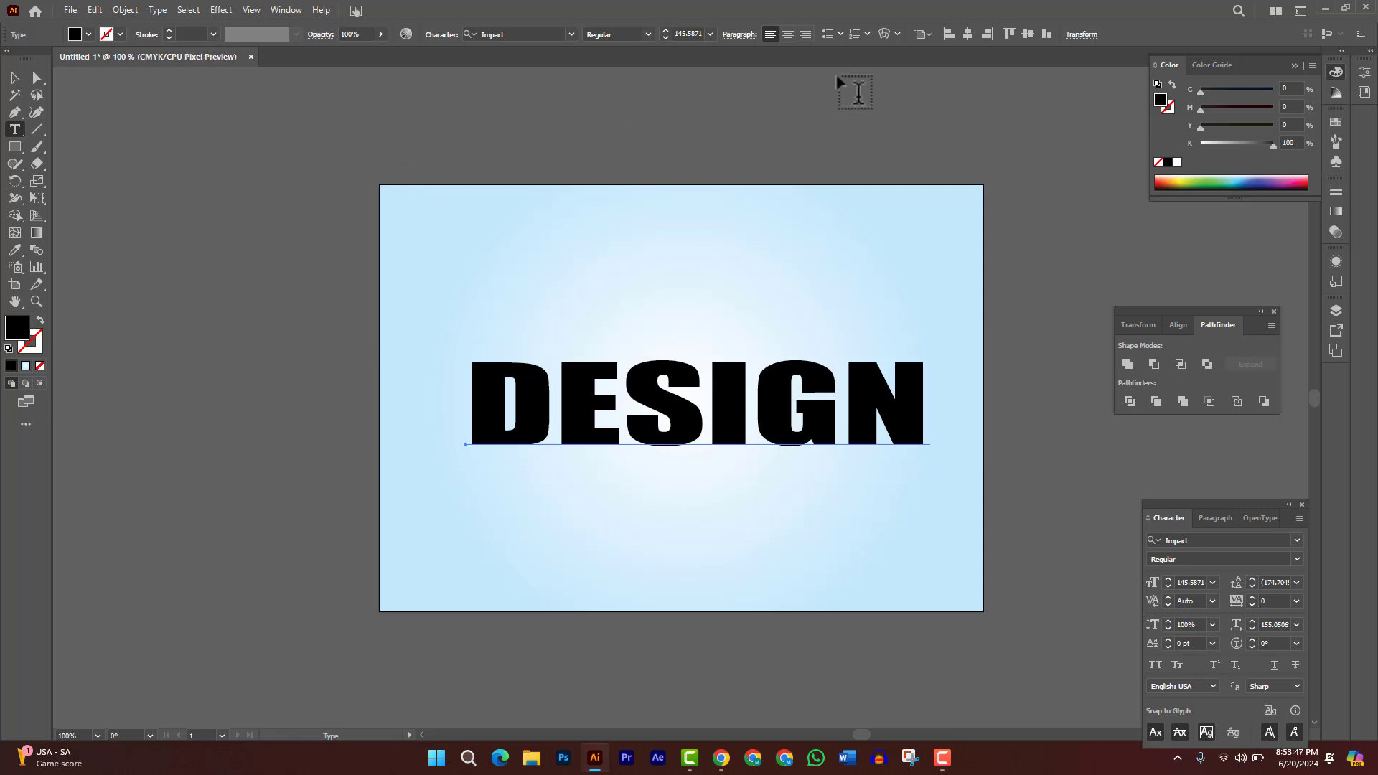
drag(1260, 141, 1188, 146)
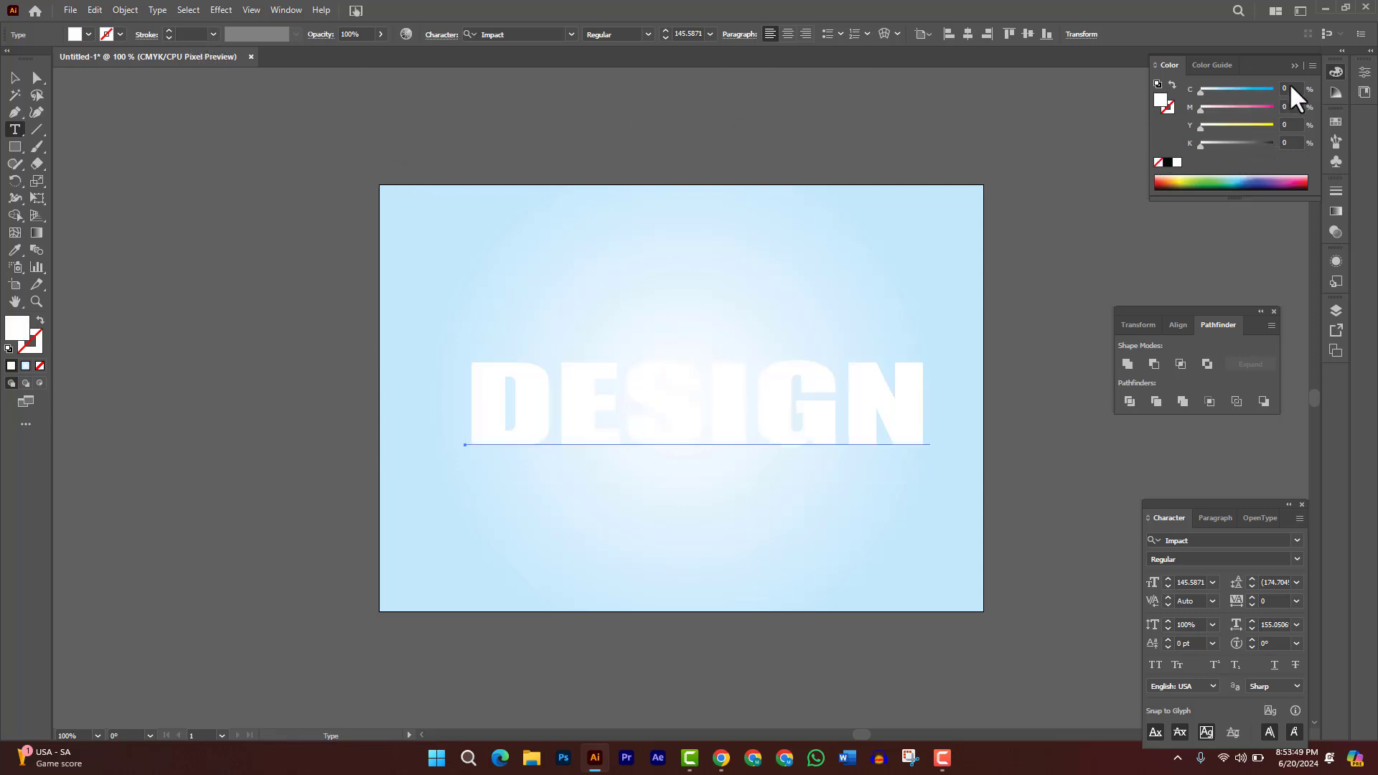
text(22)
key(Return)
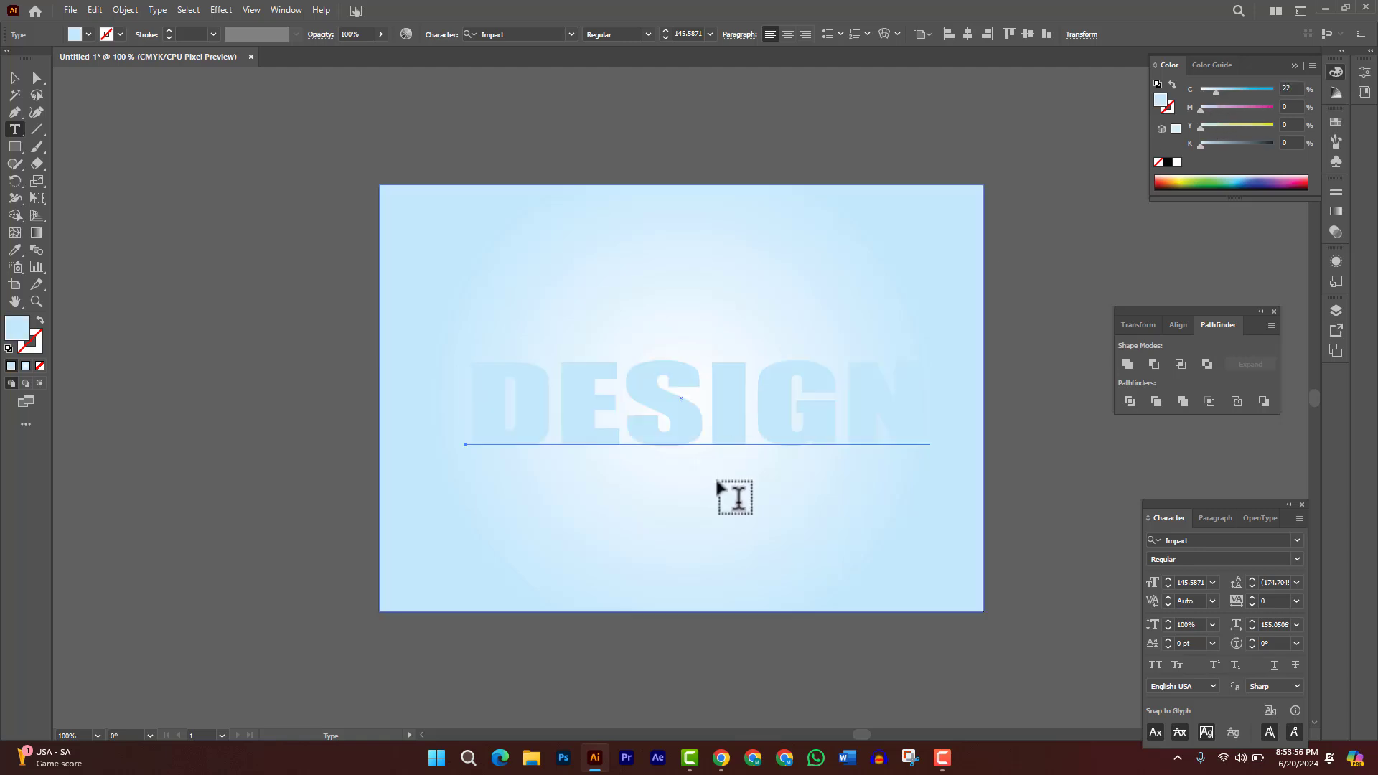
drag(816, 418, 816, 409)
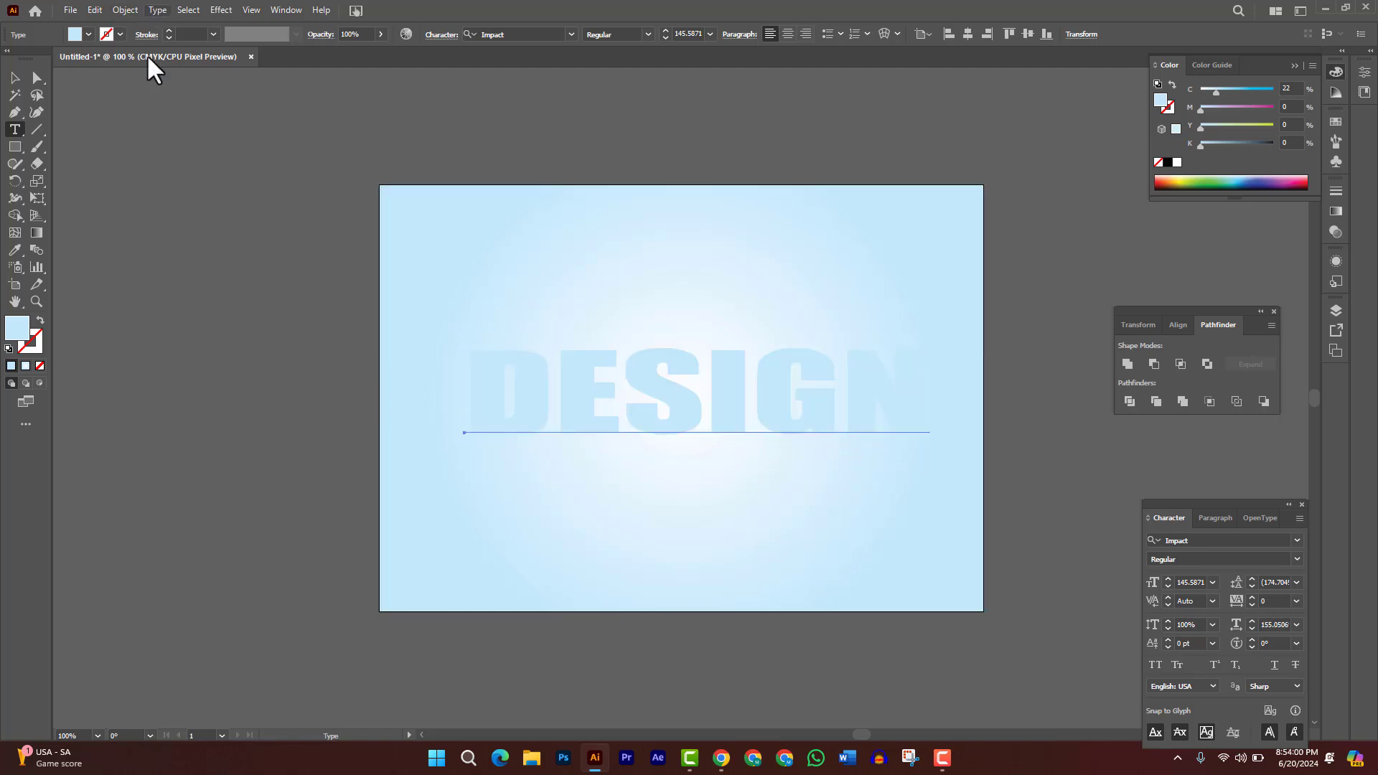
Step: Apply a classic 3D Extrude & Bevel to the DESIGN text with the Isometric Top position and plastic shading
click(215, 8)
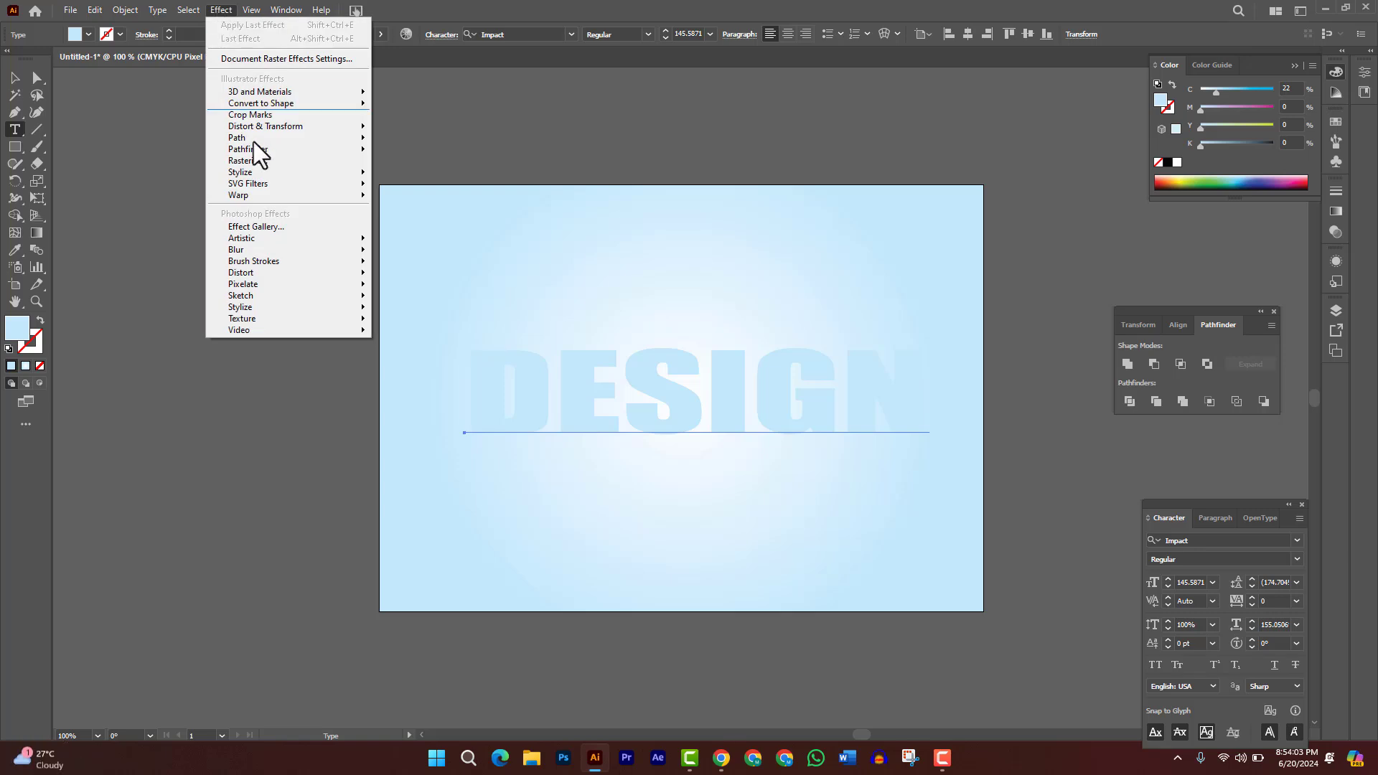
mouse_move(325, 92)
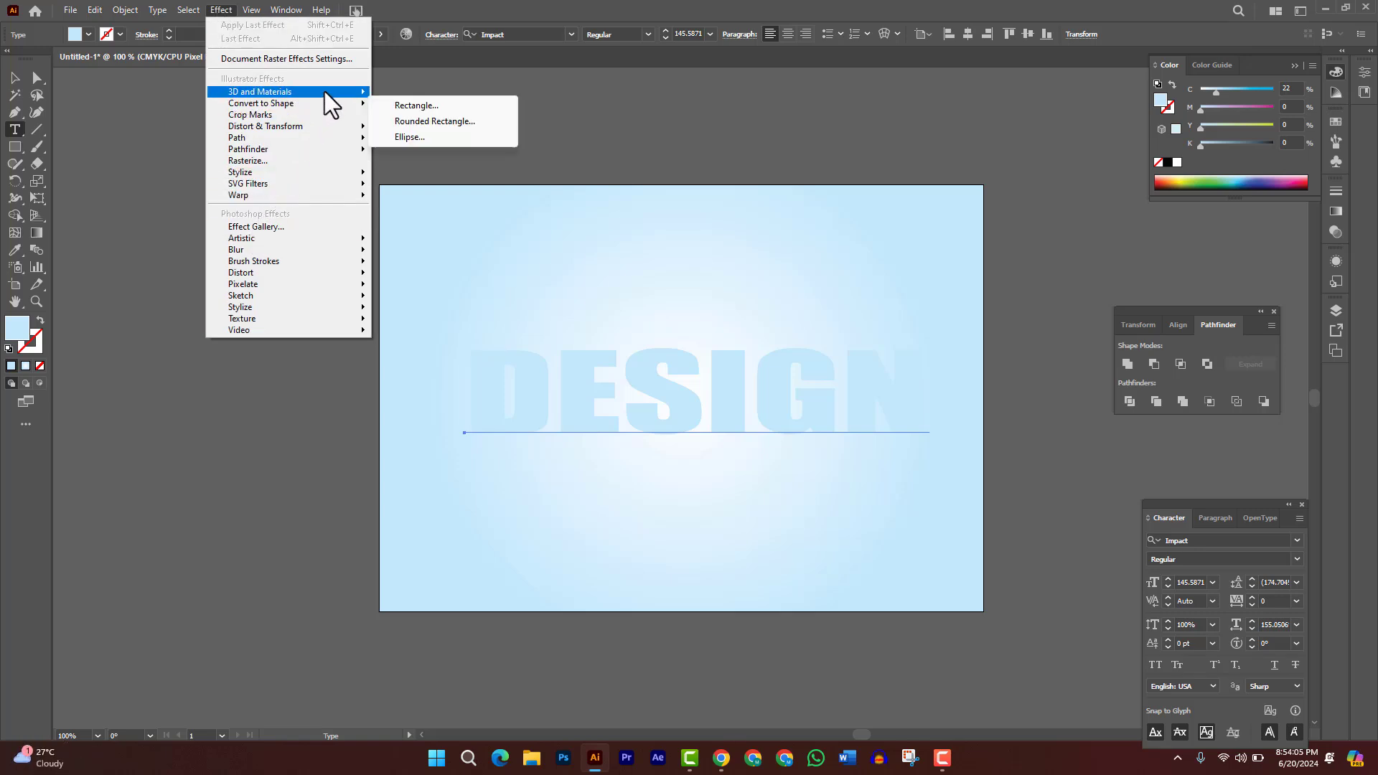
mouse_move(438, 171)
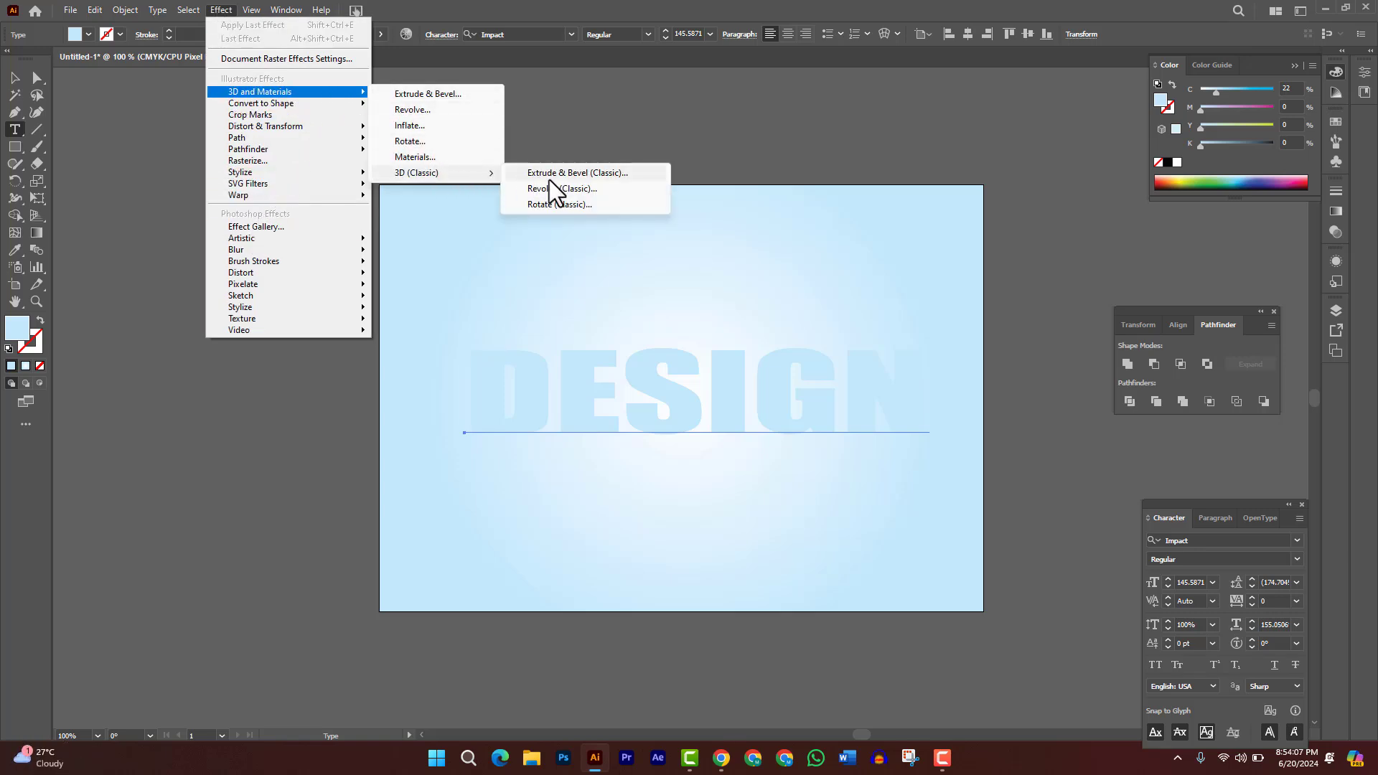
click(585, 175)
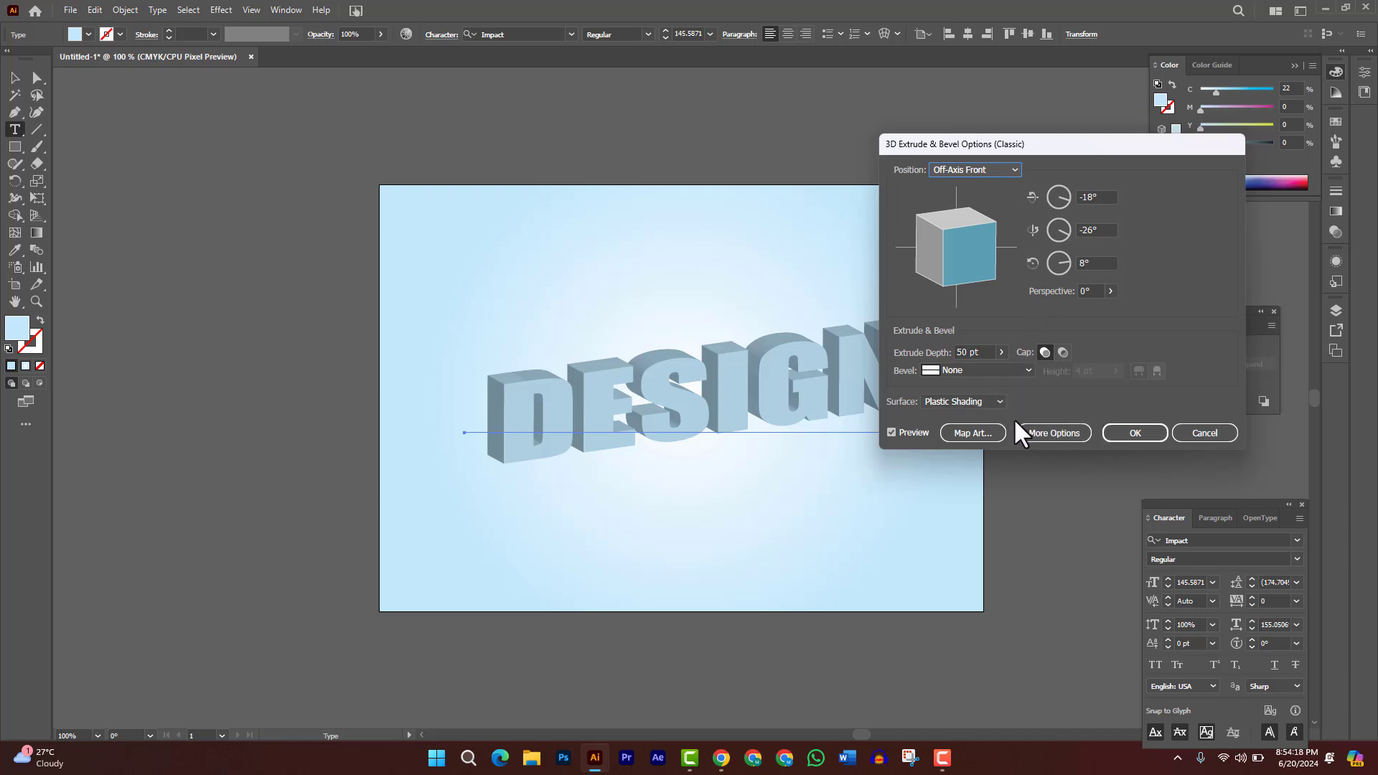
click(1001, 402)
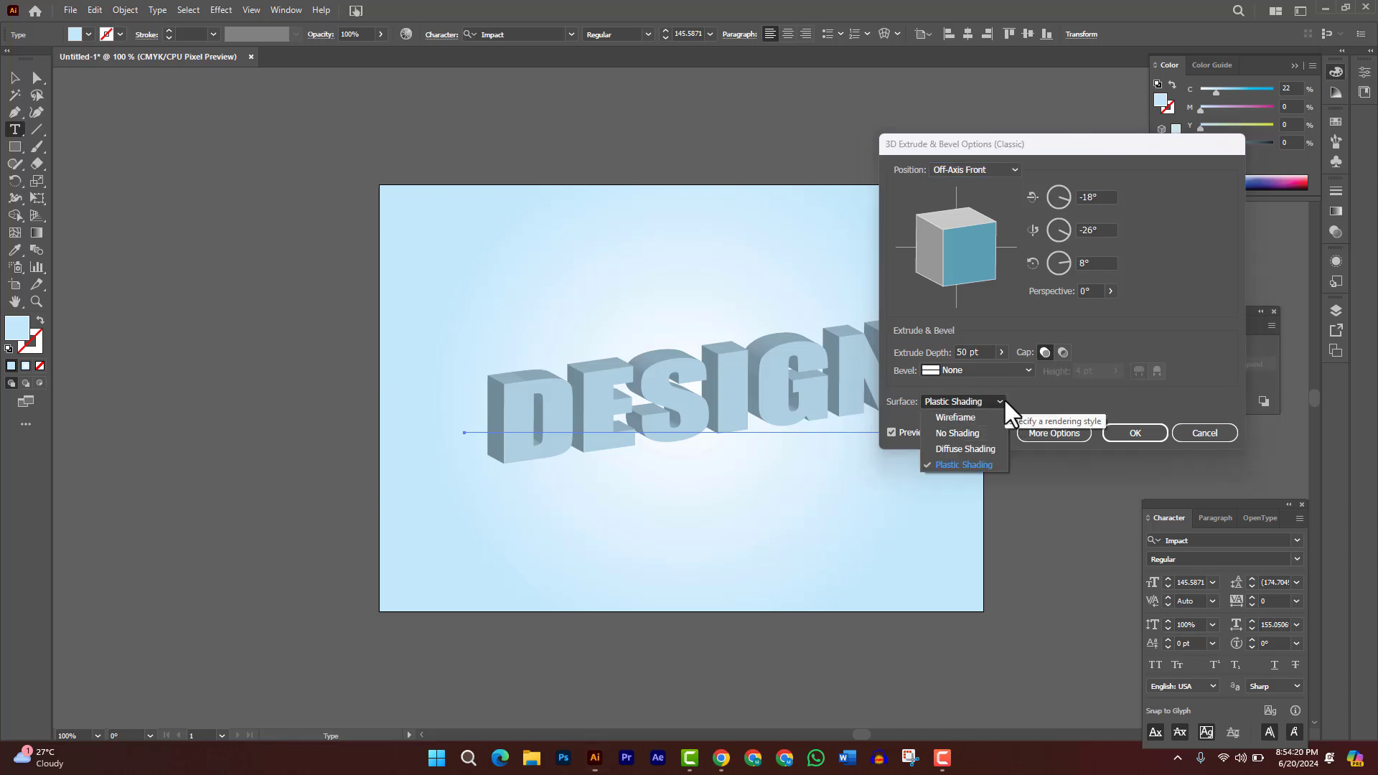
click(1003, 399)
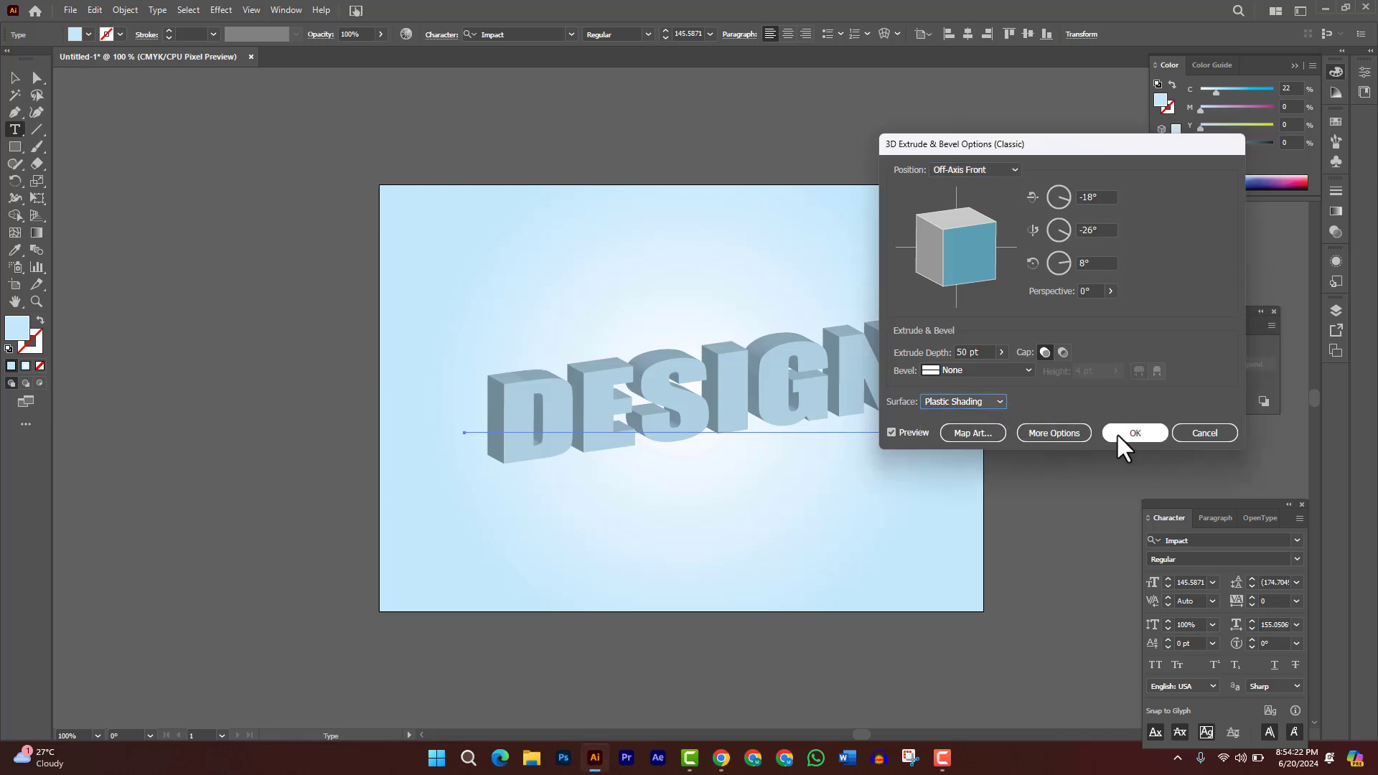
click(1050, 431)
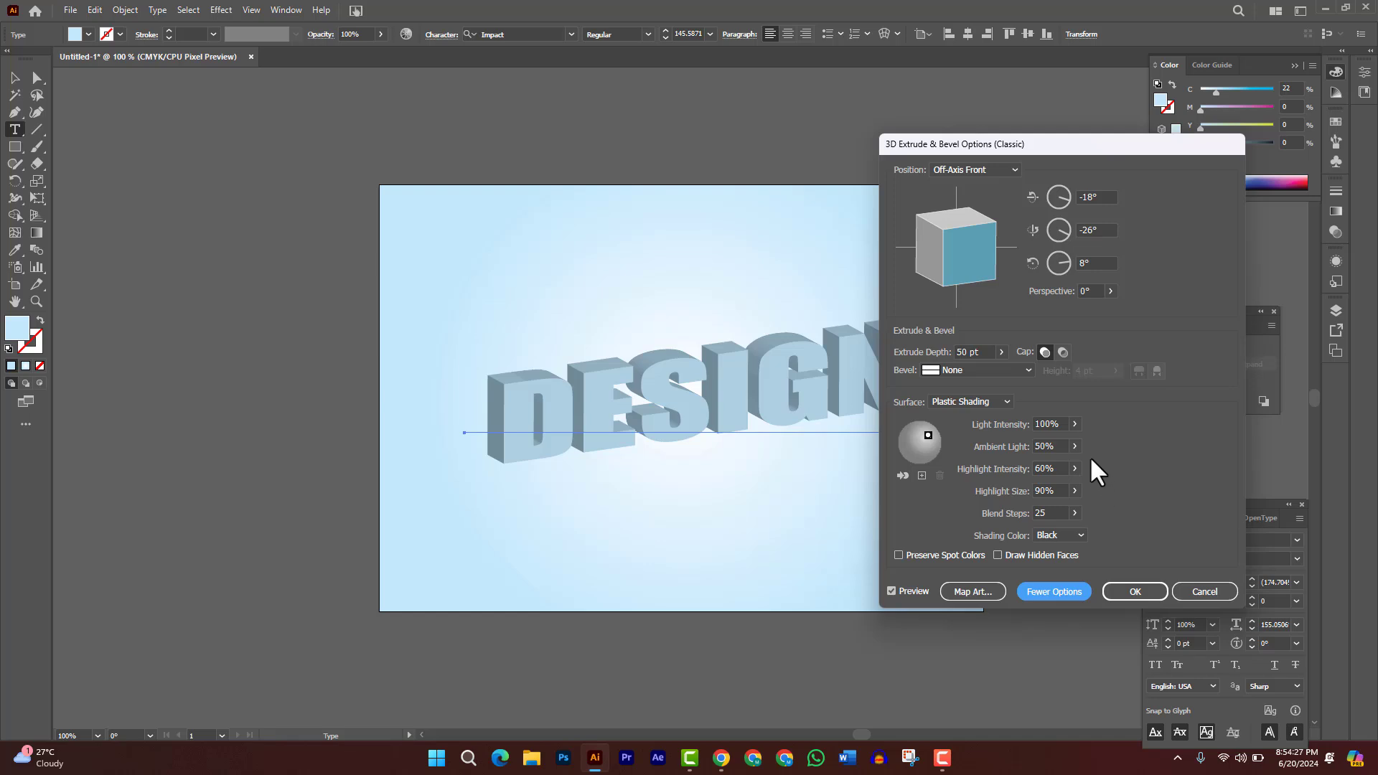
click(998, 170)
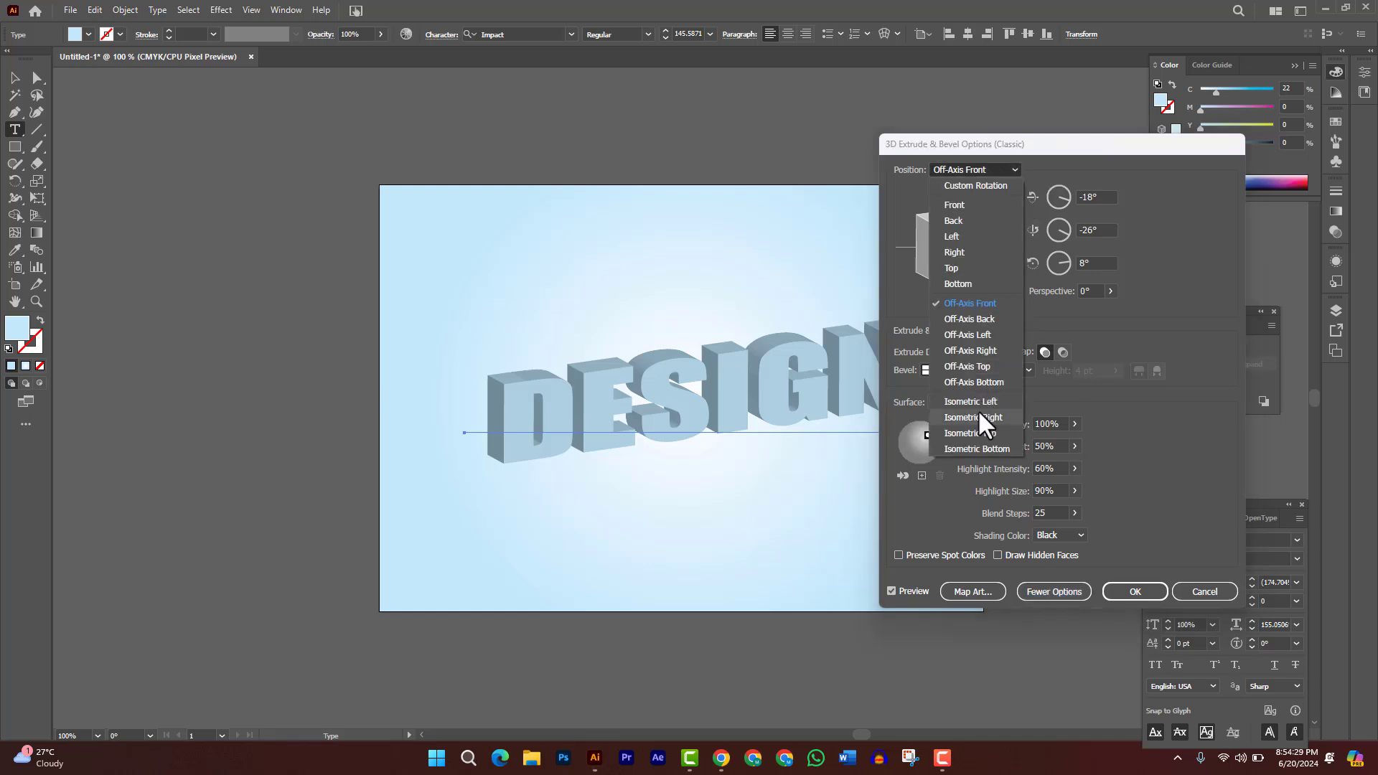
click(986, 433)
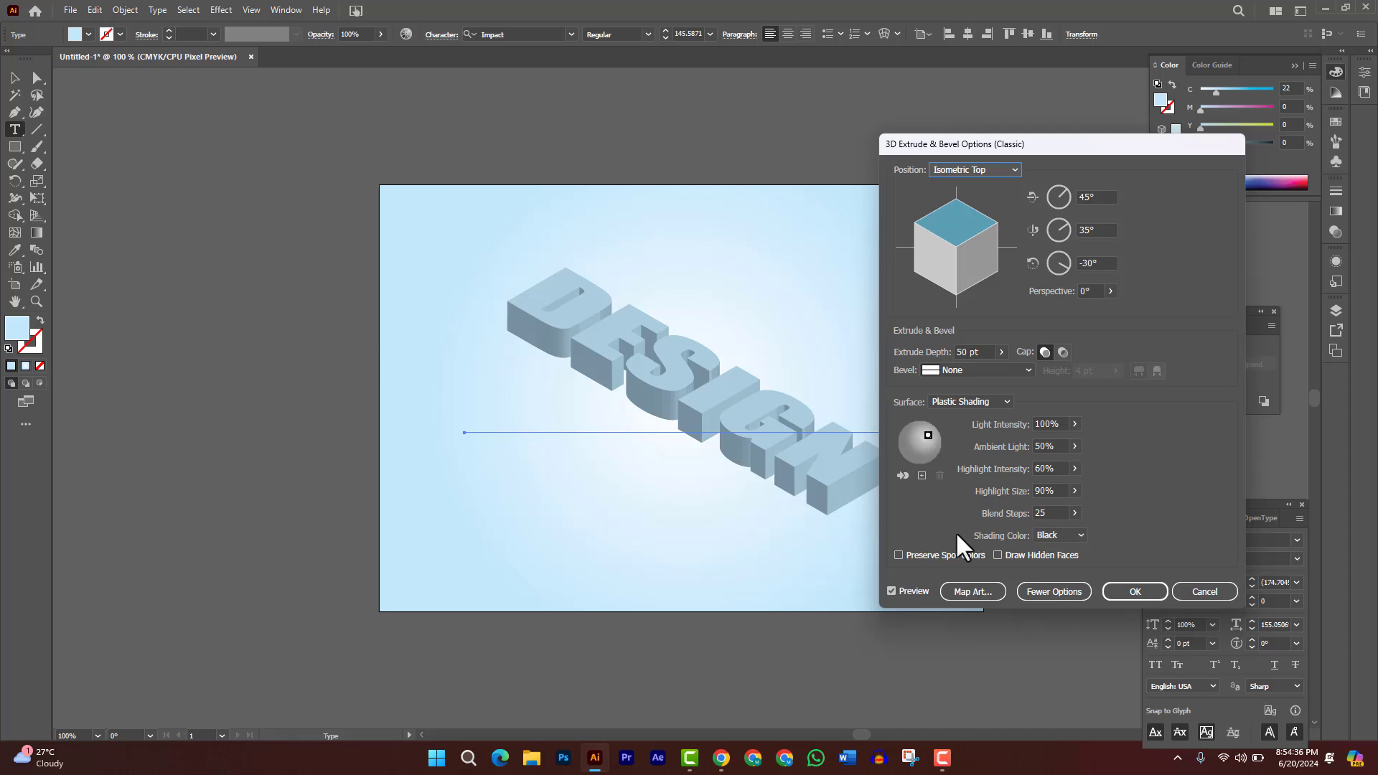
Step: Turn on Preserve Spot Colors and Draw Hidden Faces, set the blend steps to 256 and apply the extrusion
click(908, 556)
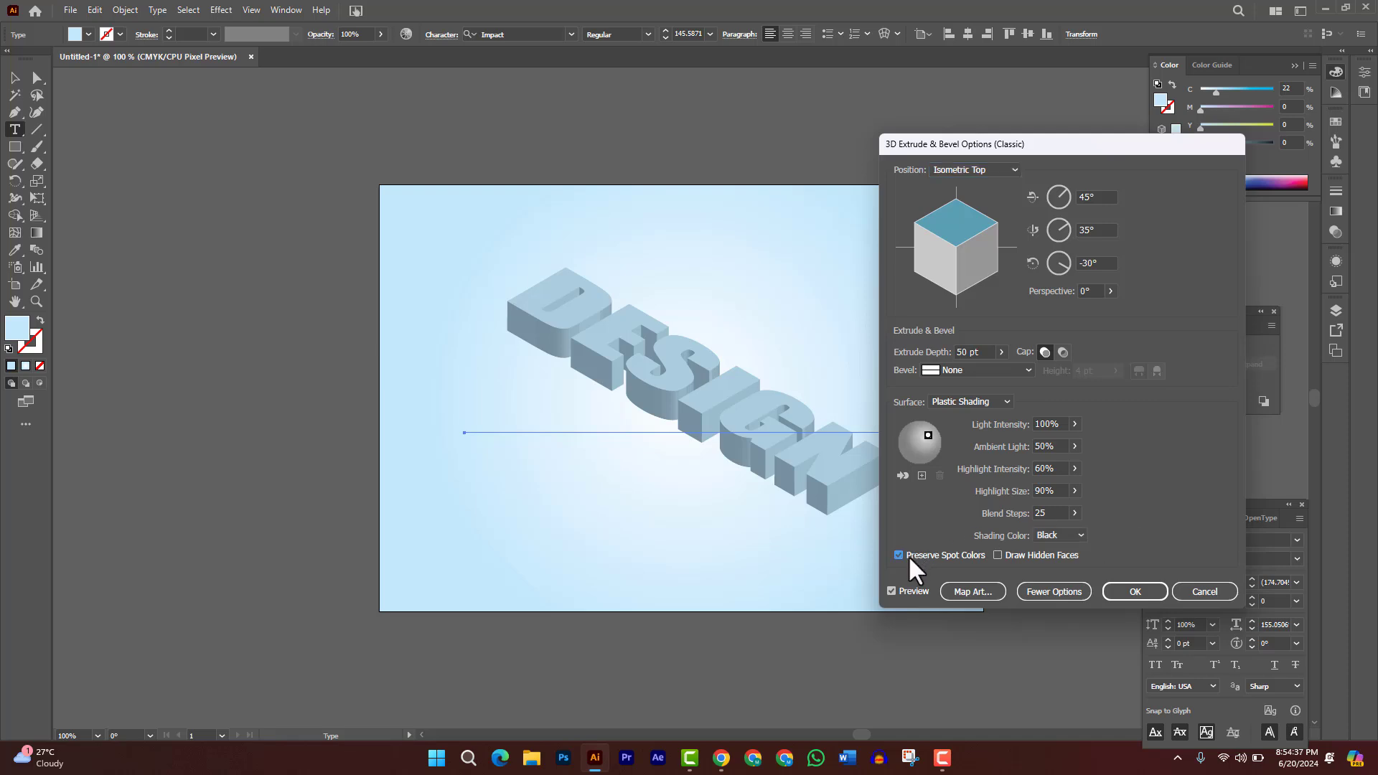
click(999, 555)
click(1075, 512)
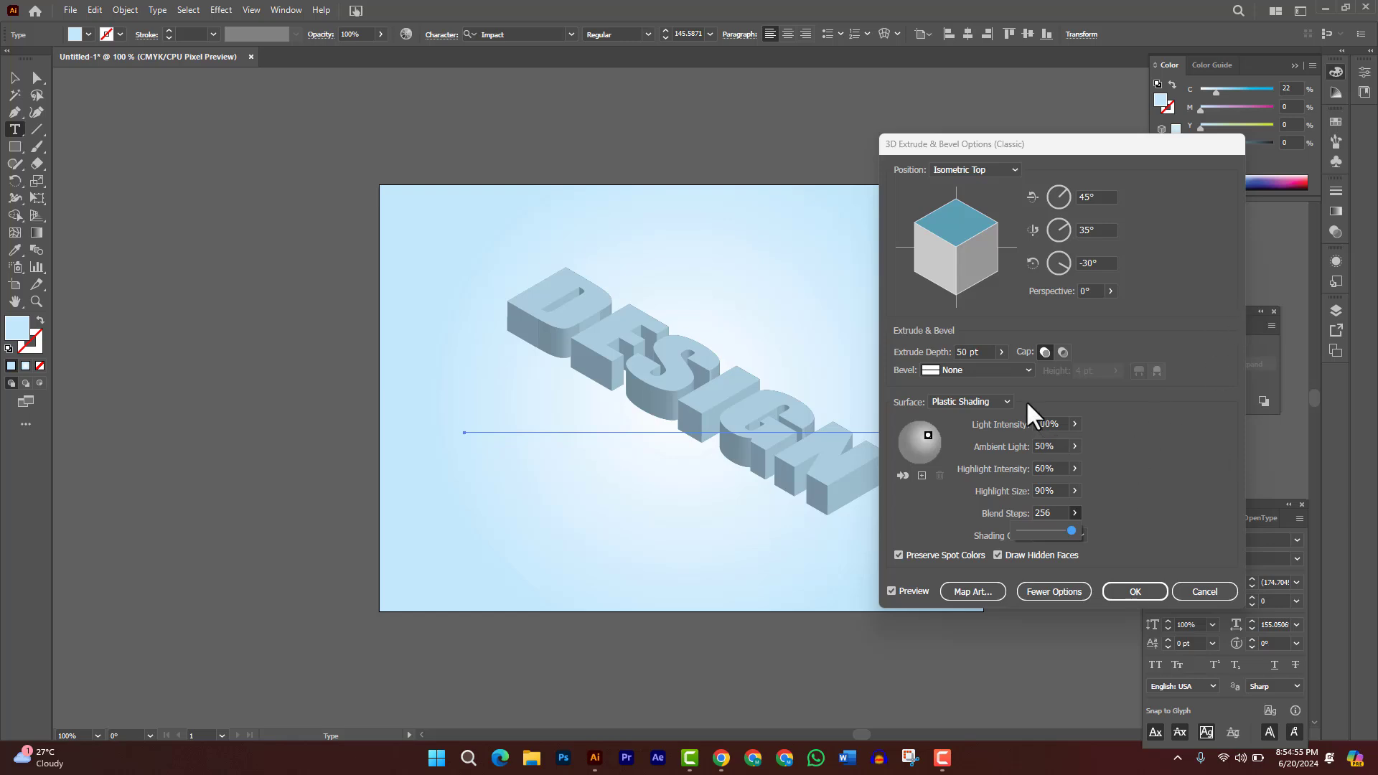
click(1131, 592)
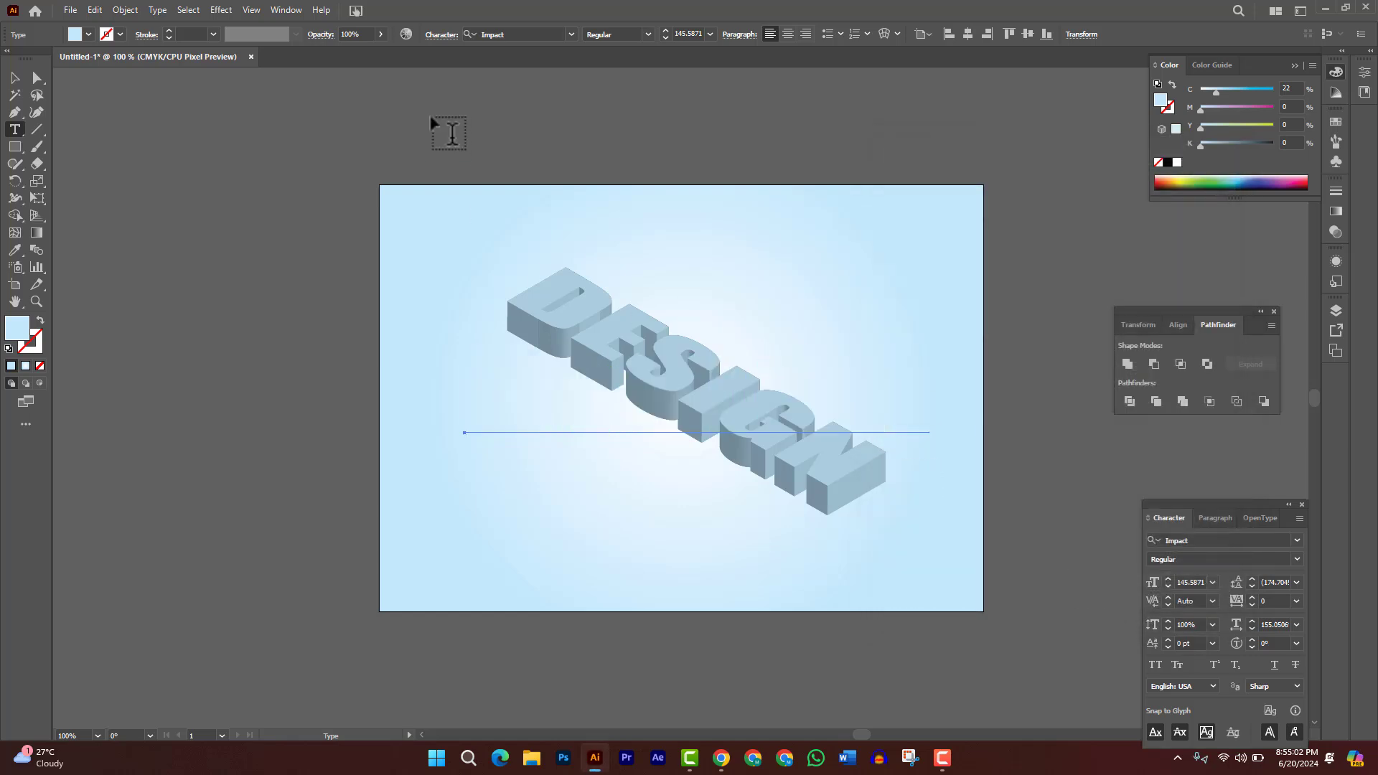
Step: Expand the appearance of the extruded DESIGN text into editable shapes and deselect it
click(123, 10)
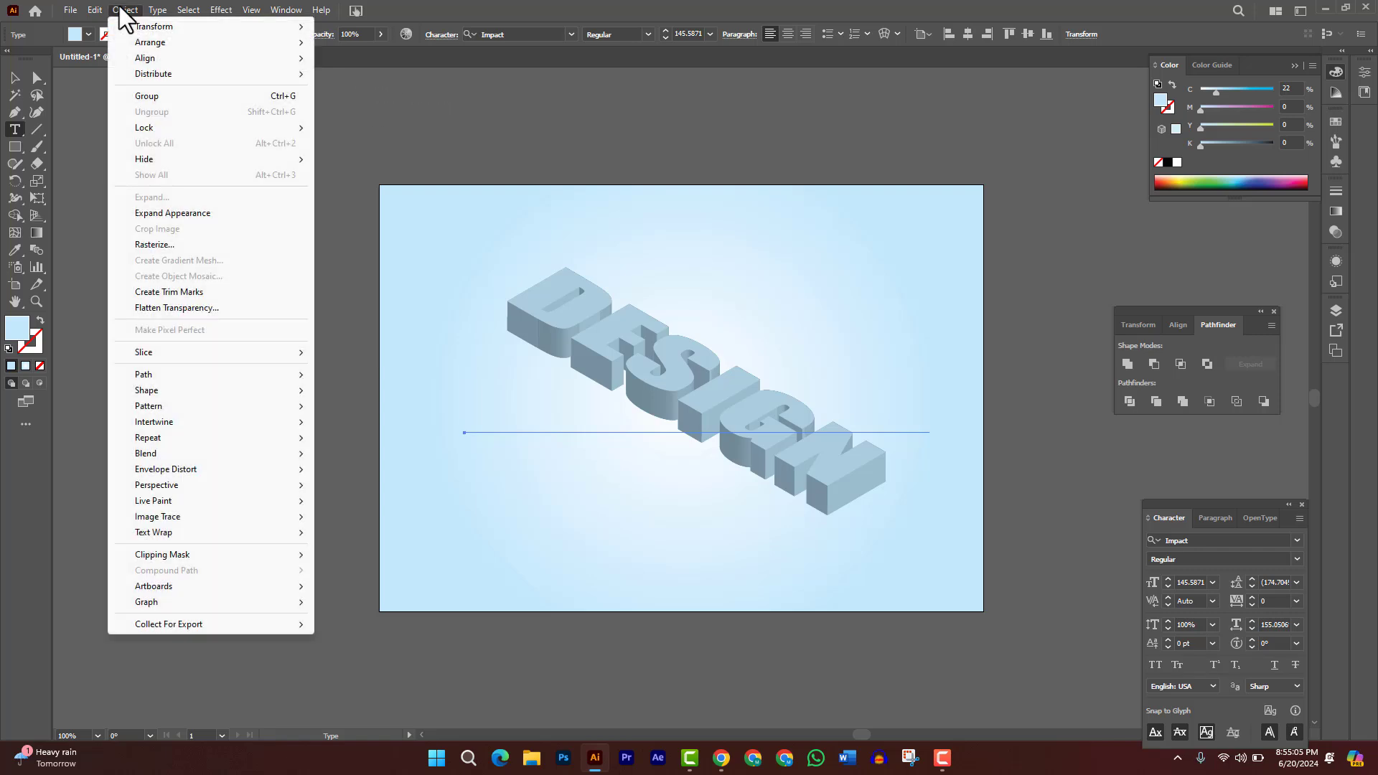
click(159, 214)
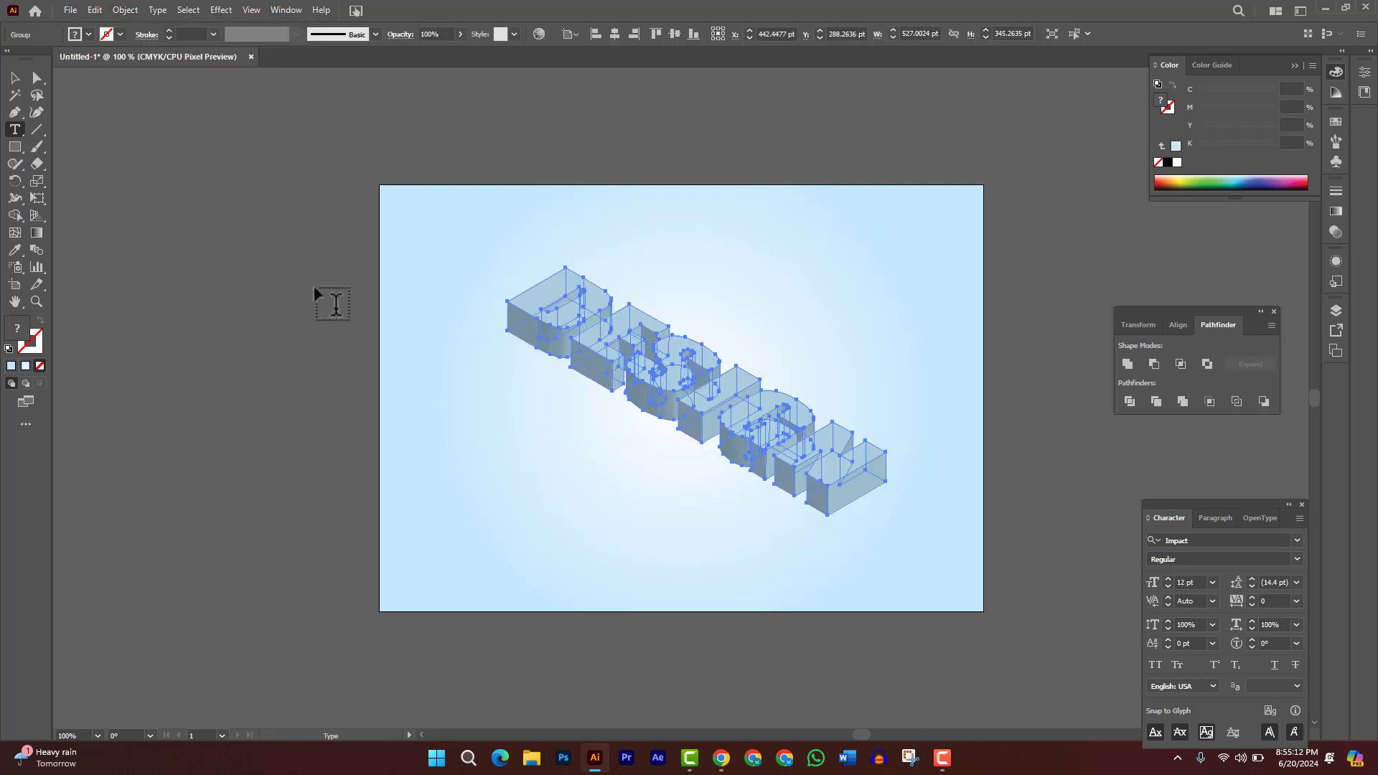
click(33, 78)
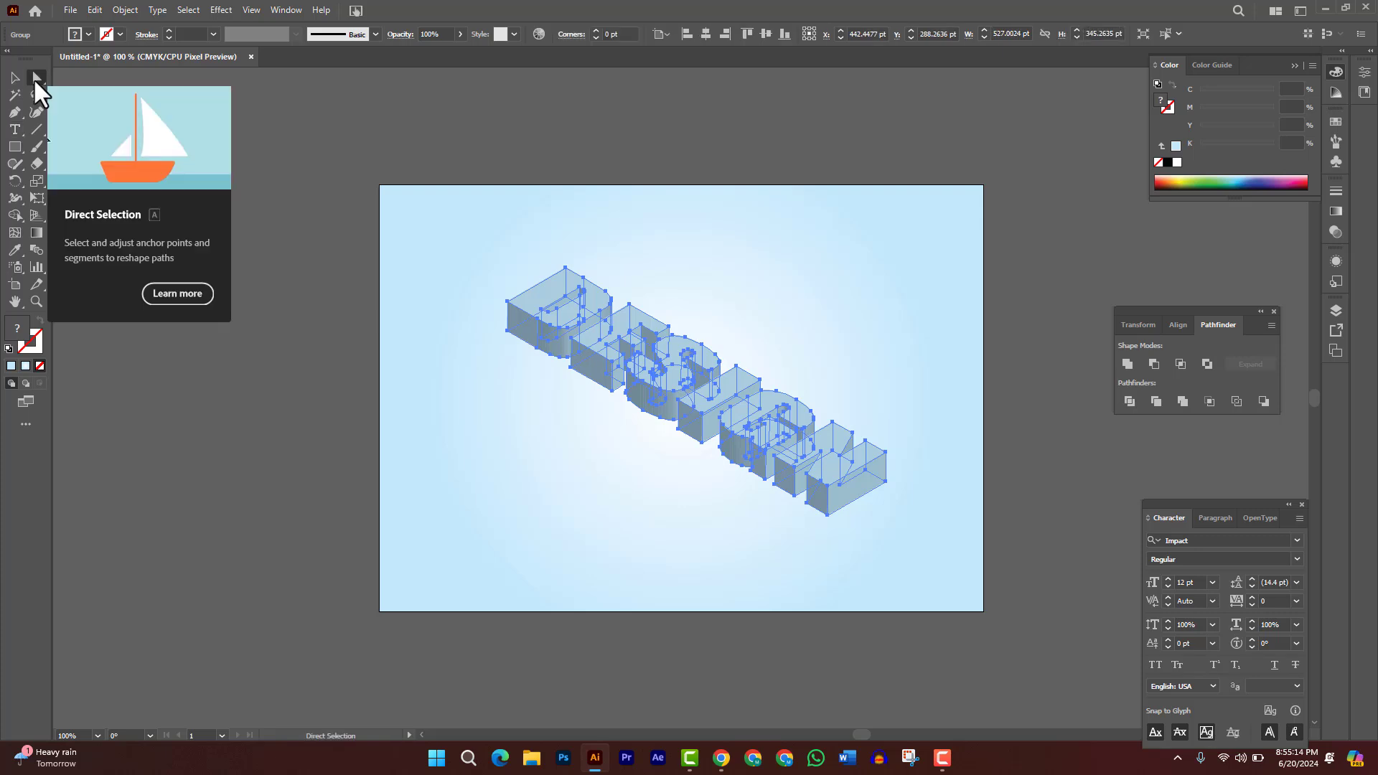
click(286, 158)
Step: Select the top faces of all six DESIGN letters with the Group Selection tool, keeping them in place
drag(37, 79, 114, 96)
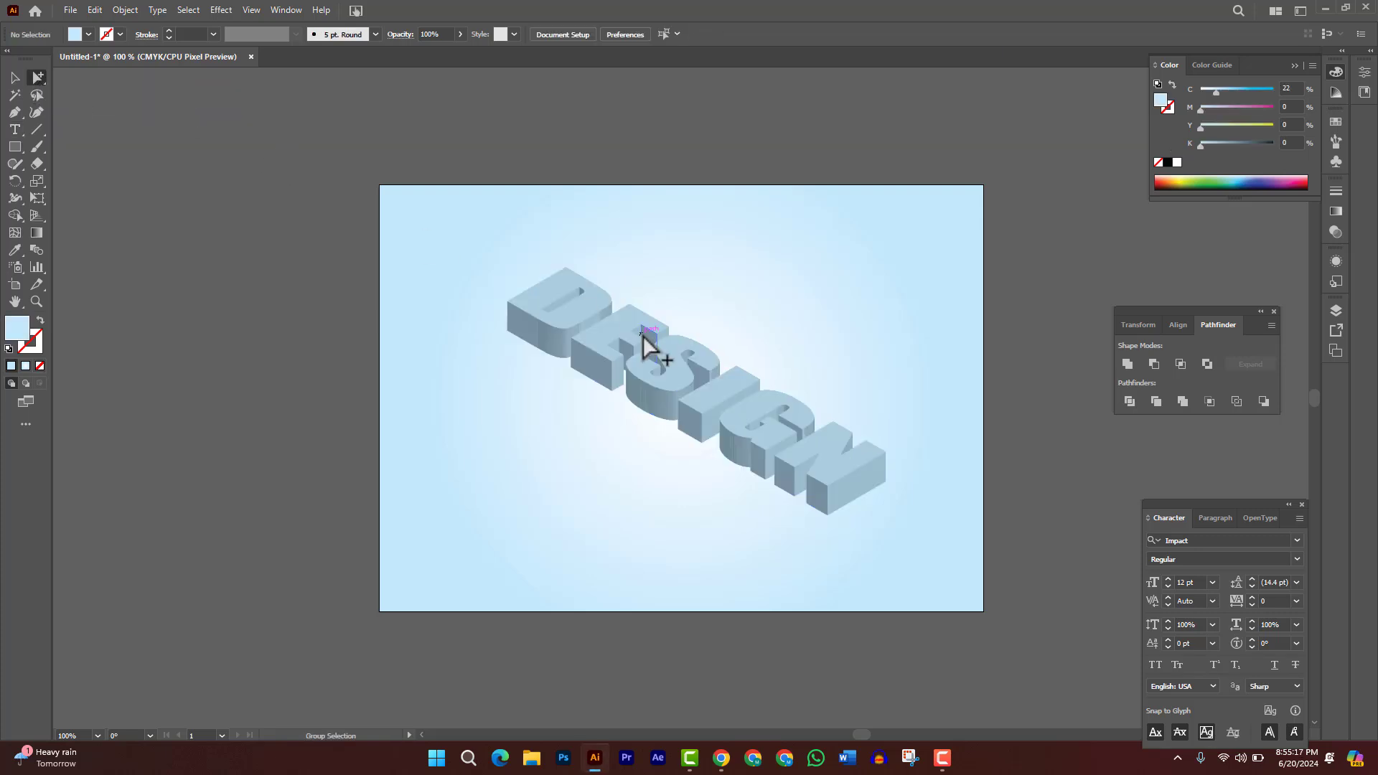
drag(596, 309, 495, 312)
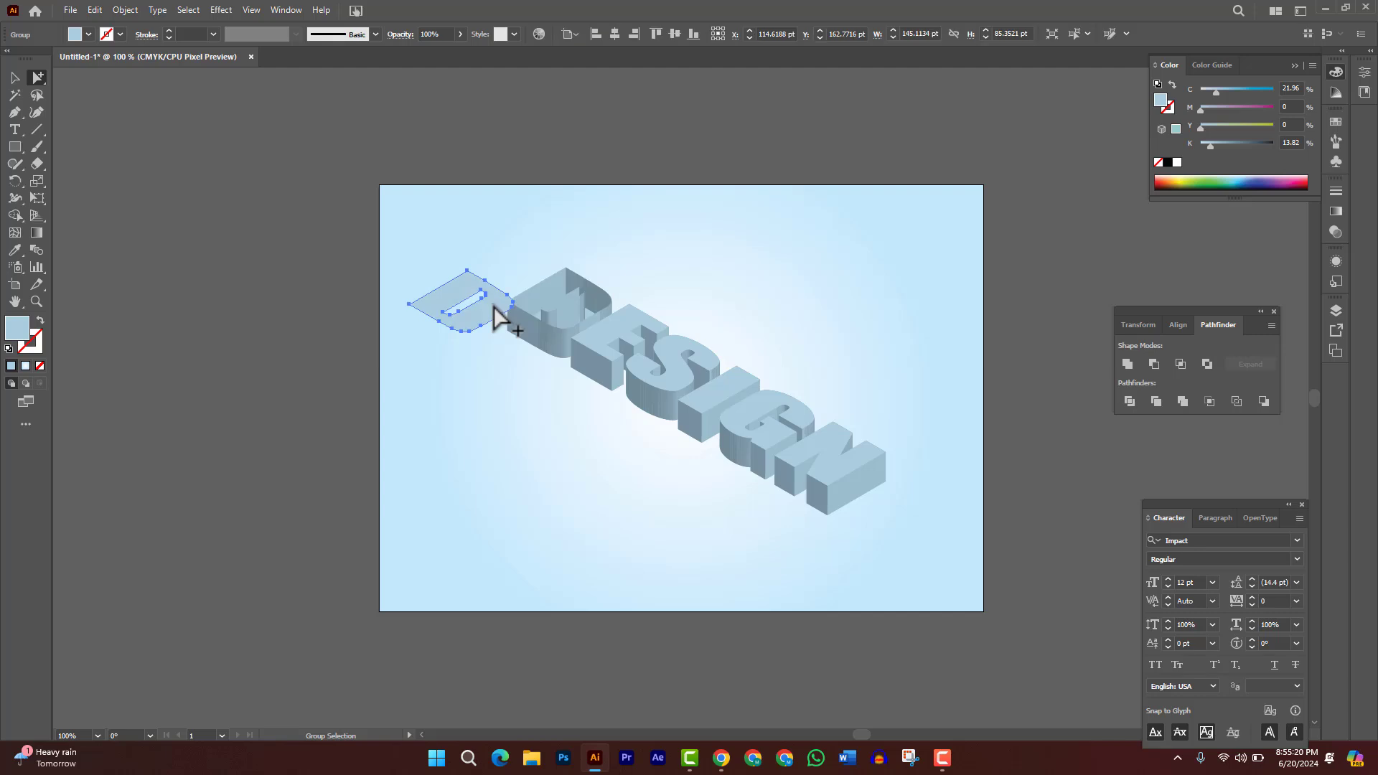
key(ctrl+z)
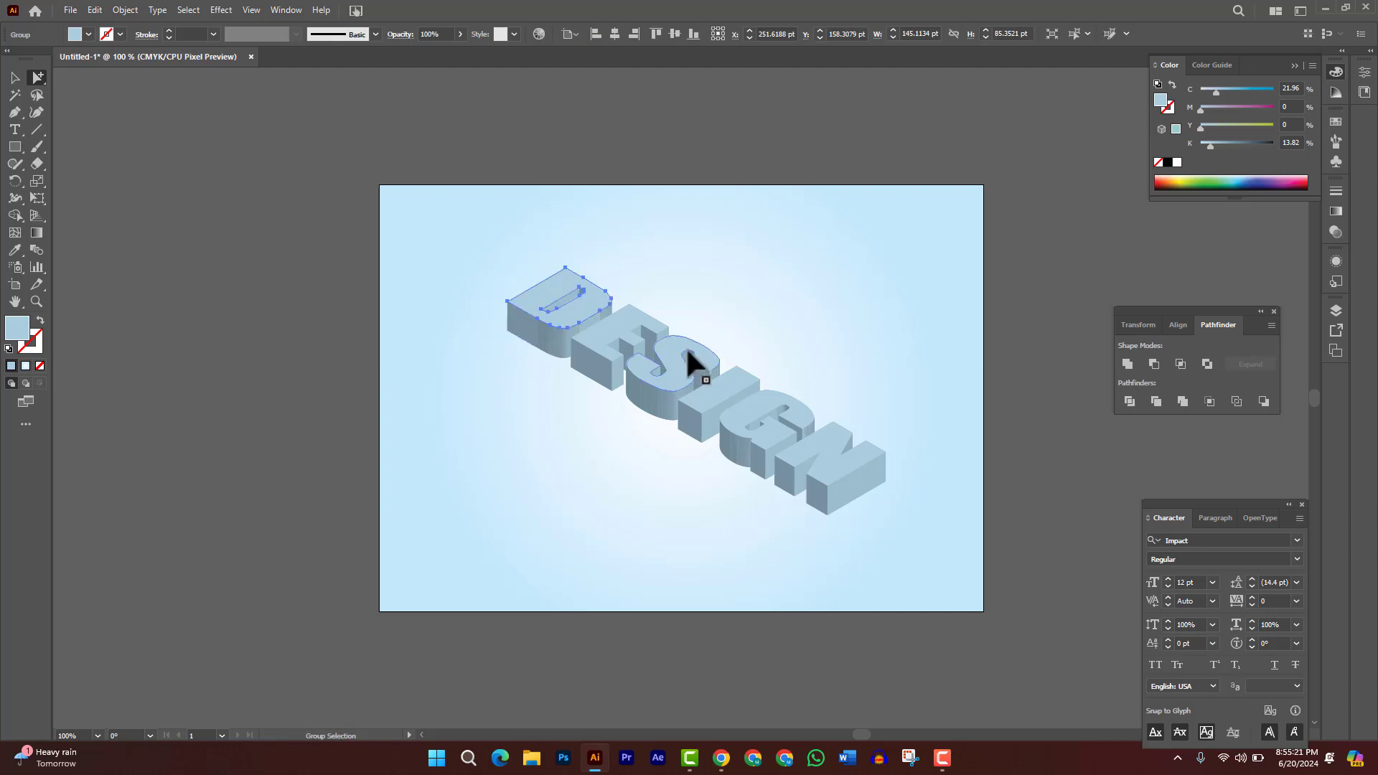
shift+click(627, 308)
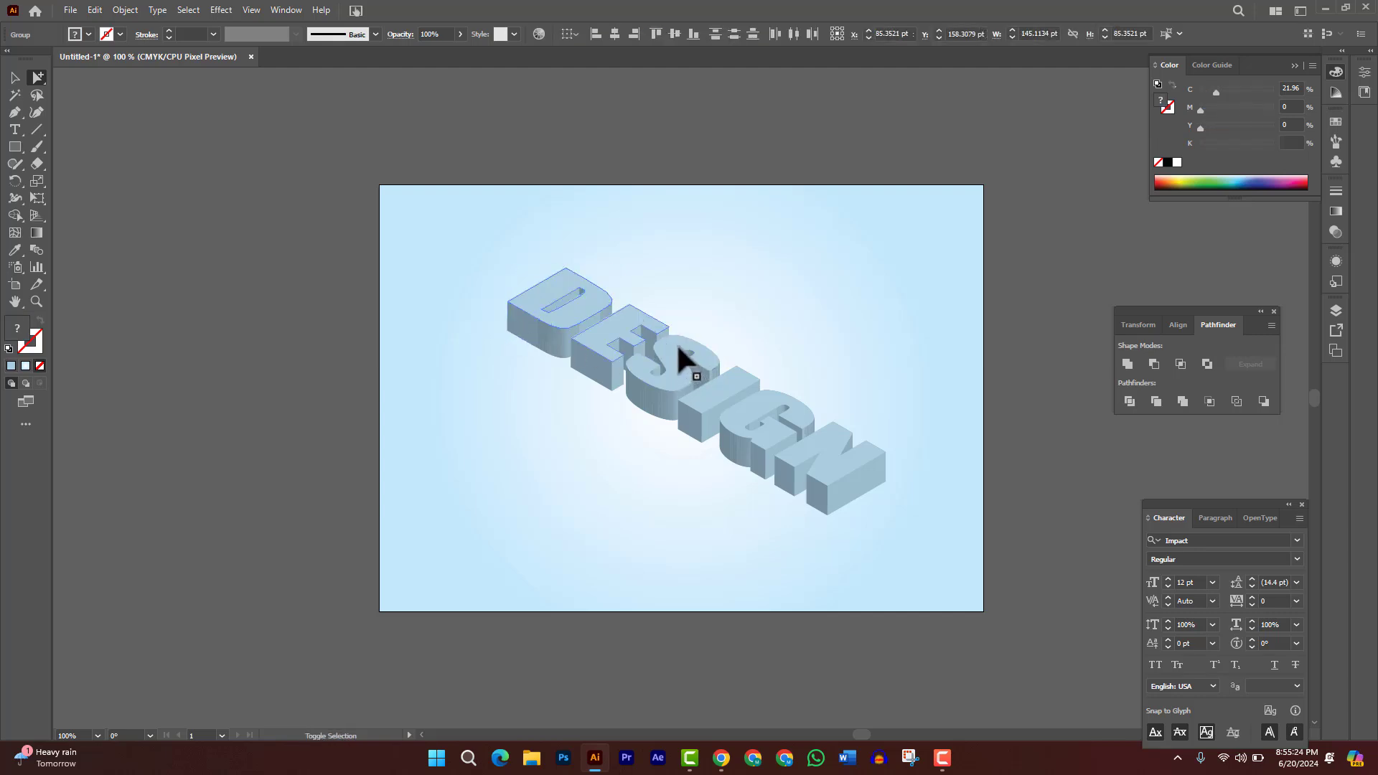
shift+click(678, 357)
shift+click(726, 394)
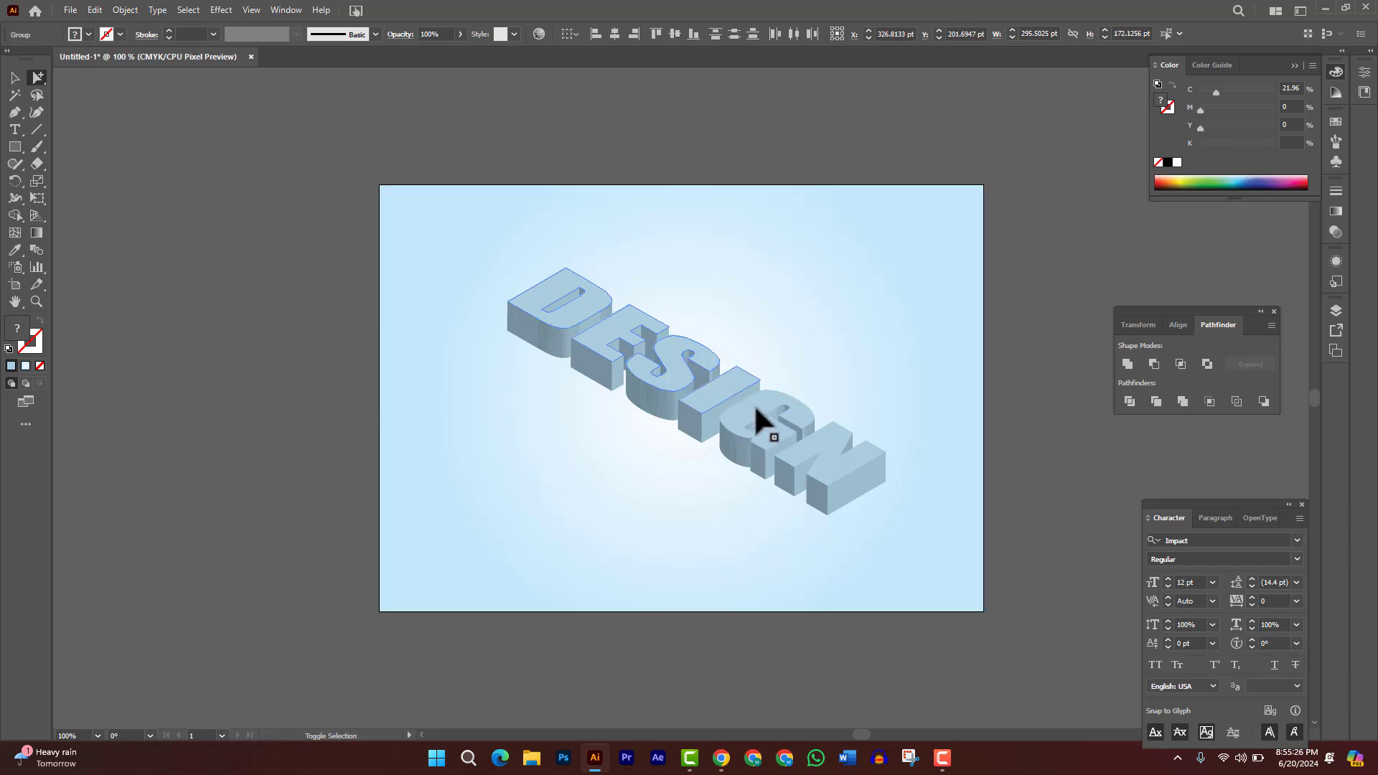
shift+click(763, 415)
shift+click(815, 440)
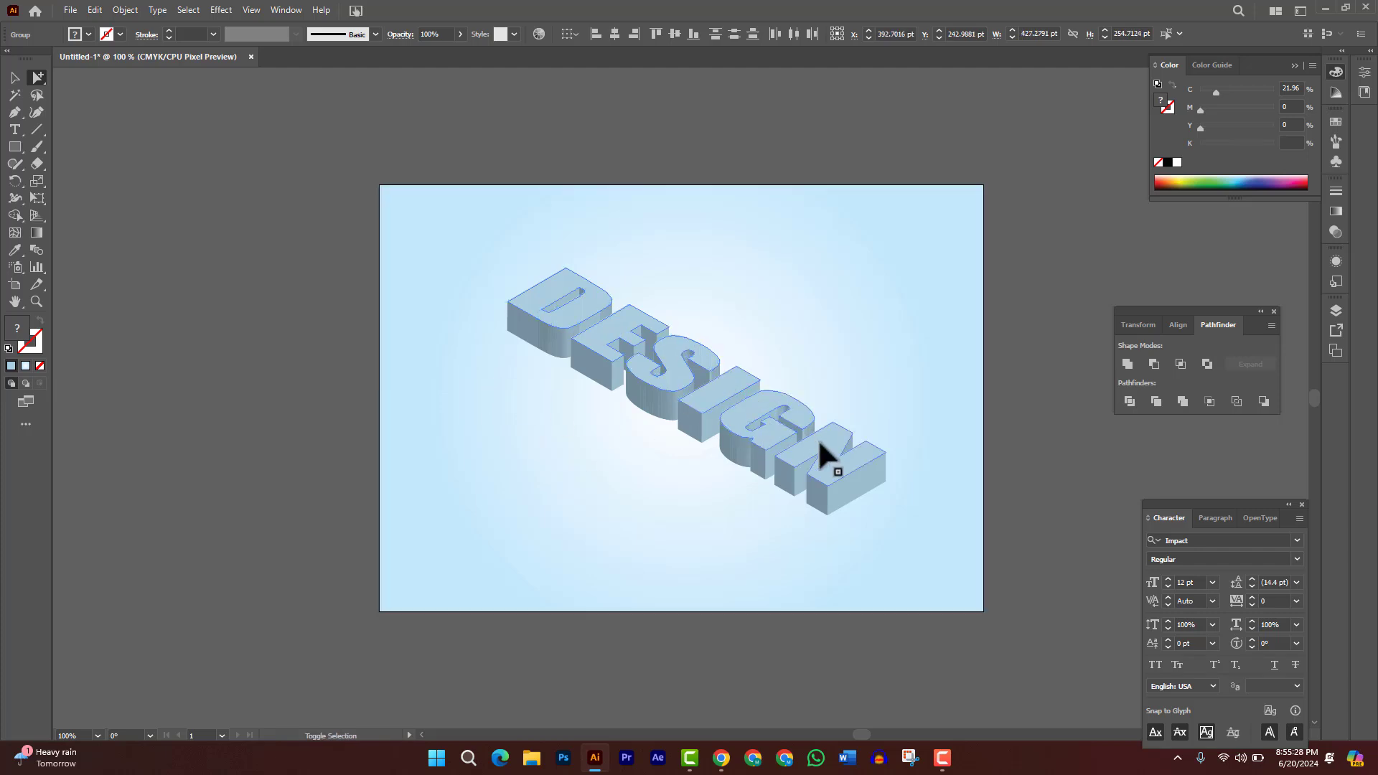
Step: Try to make a compound path from the selected letter top faces
click(124, 10)
mouse_move(165, 570)
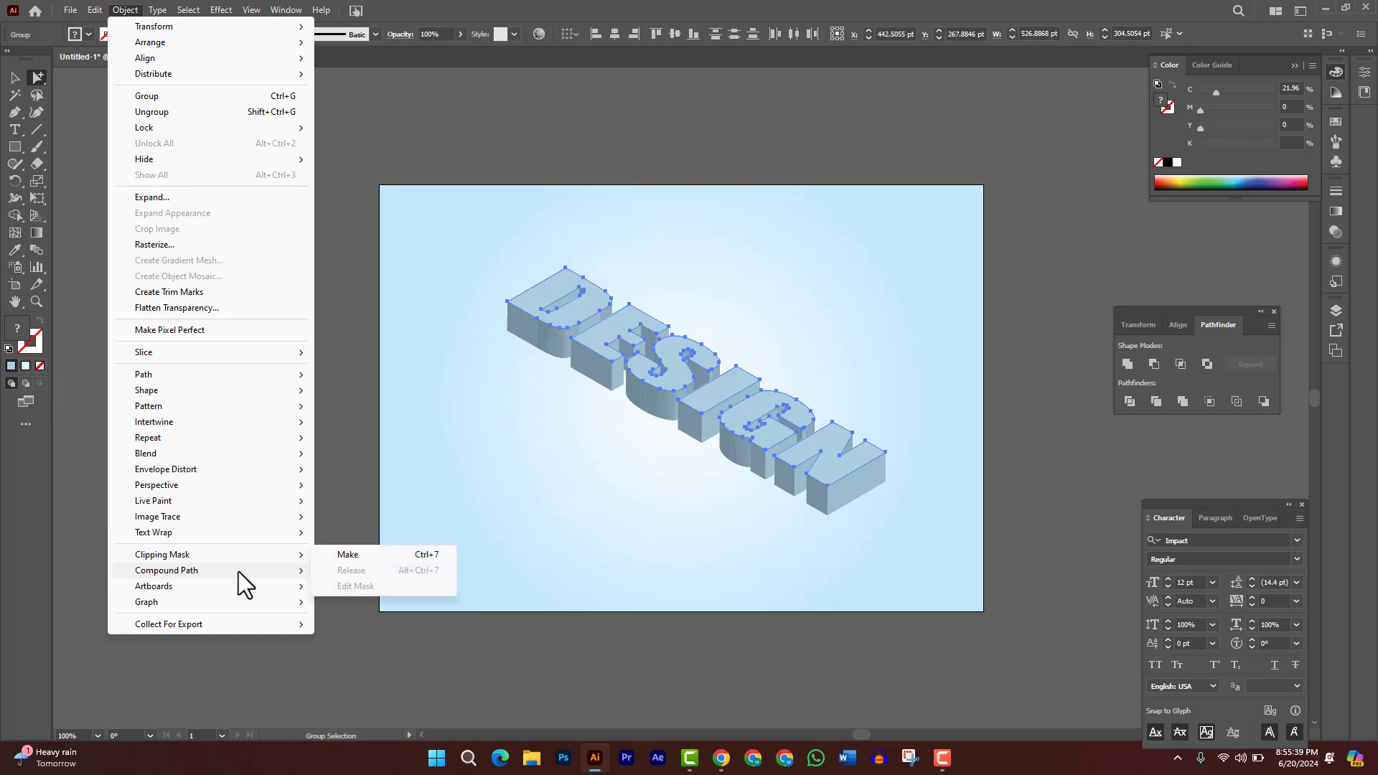
click(364, 570)
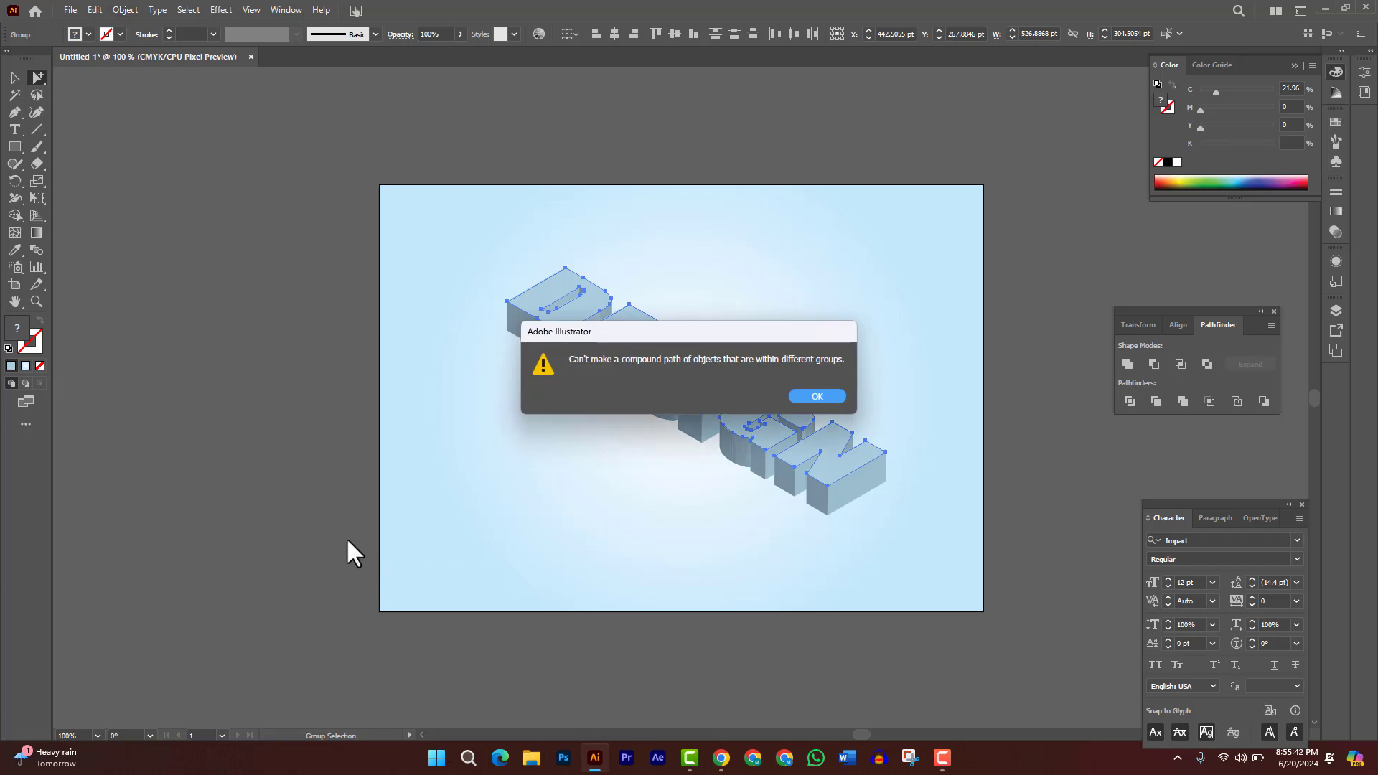
click(815, 395)
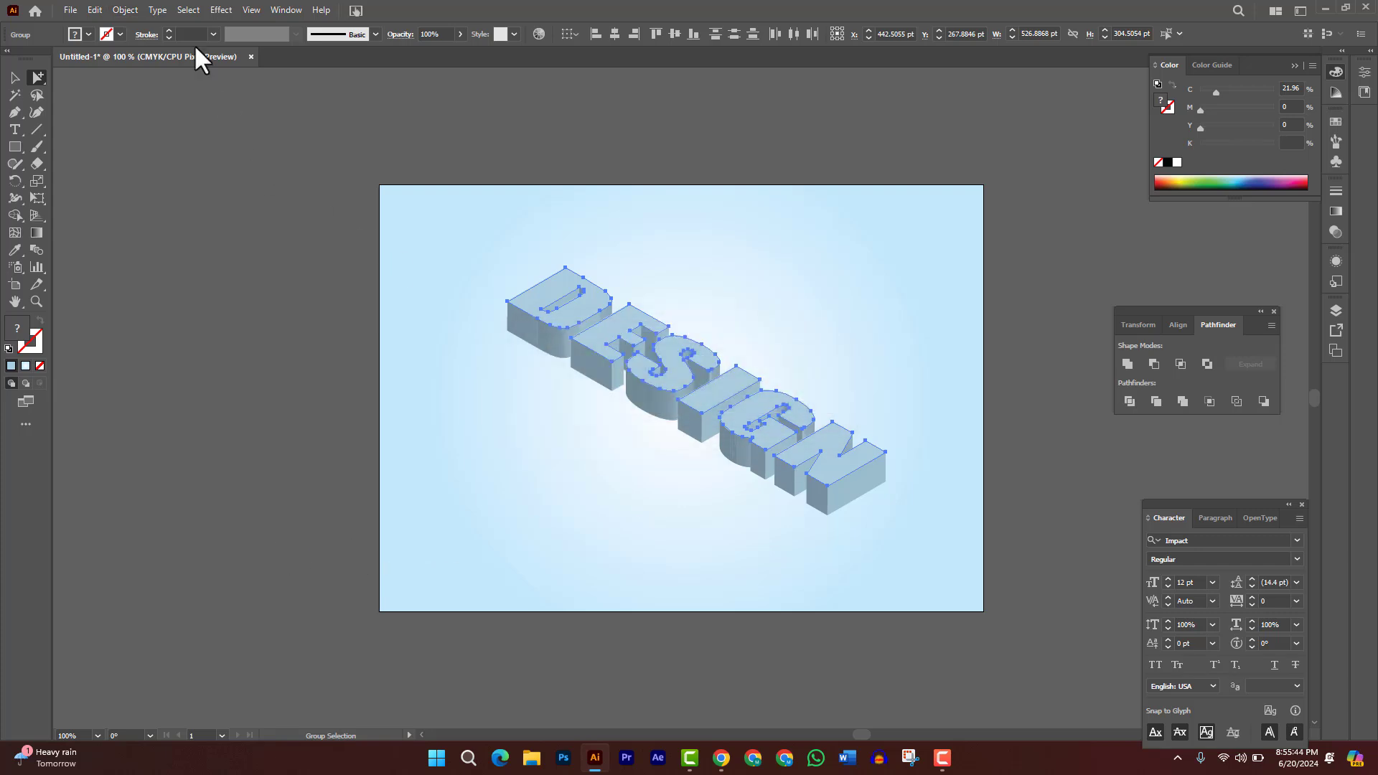
Step: Cut the selected top faces and paste them in front at the same position
click(119, 9)
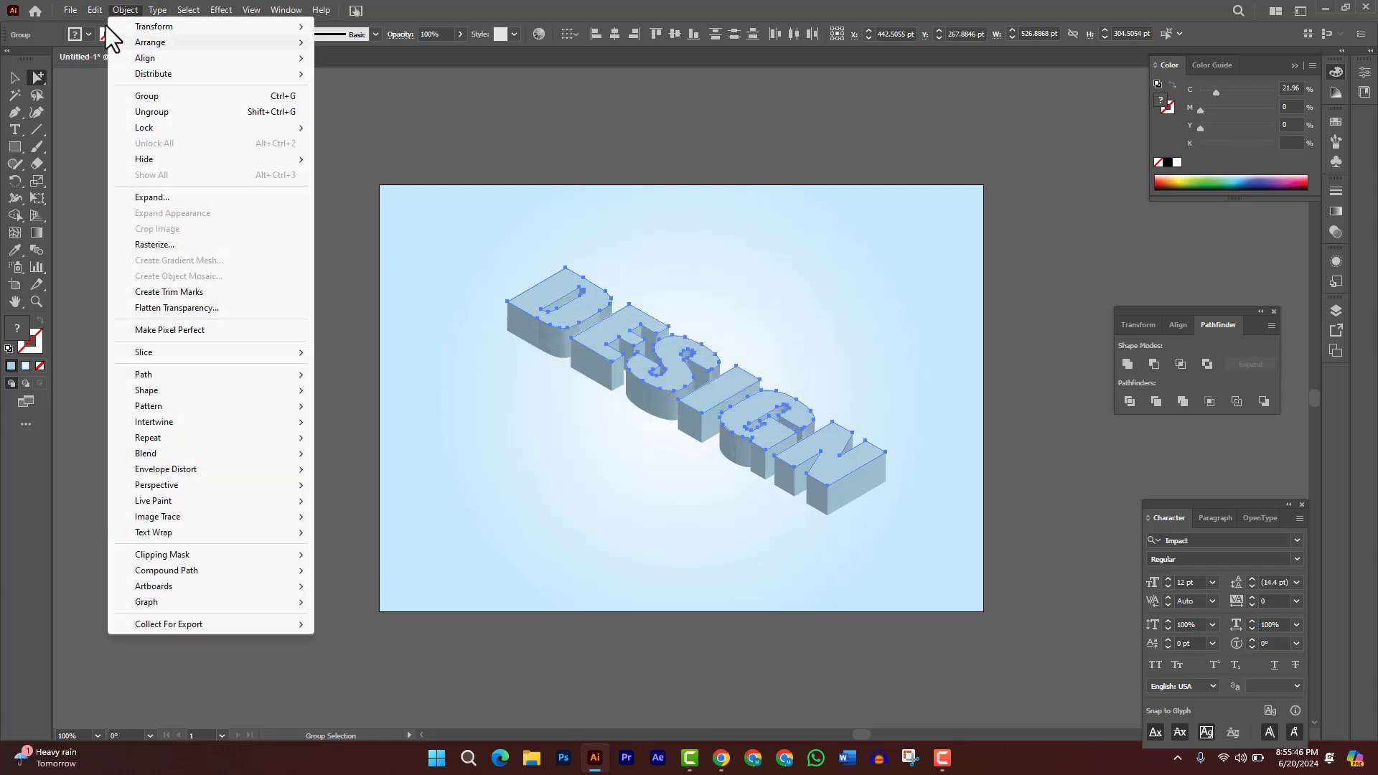
mouse_move(101, 12)
click(123, 66)
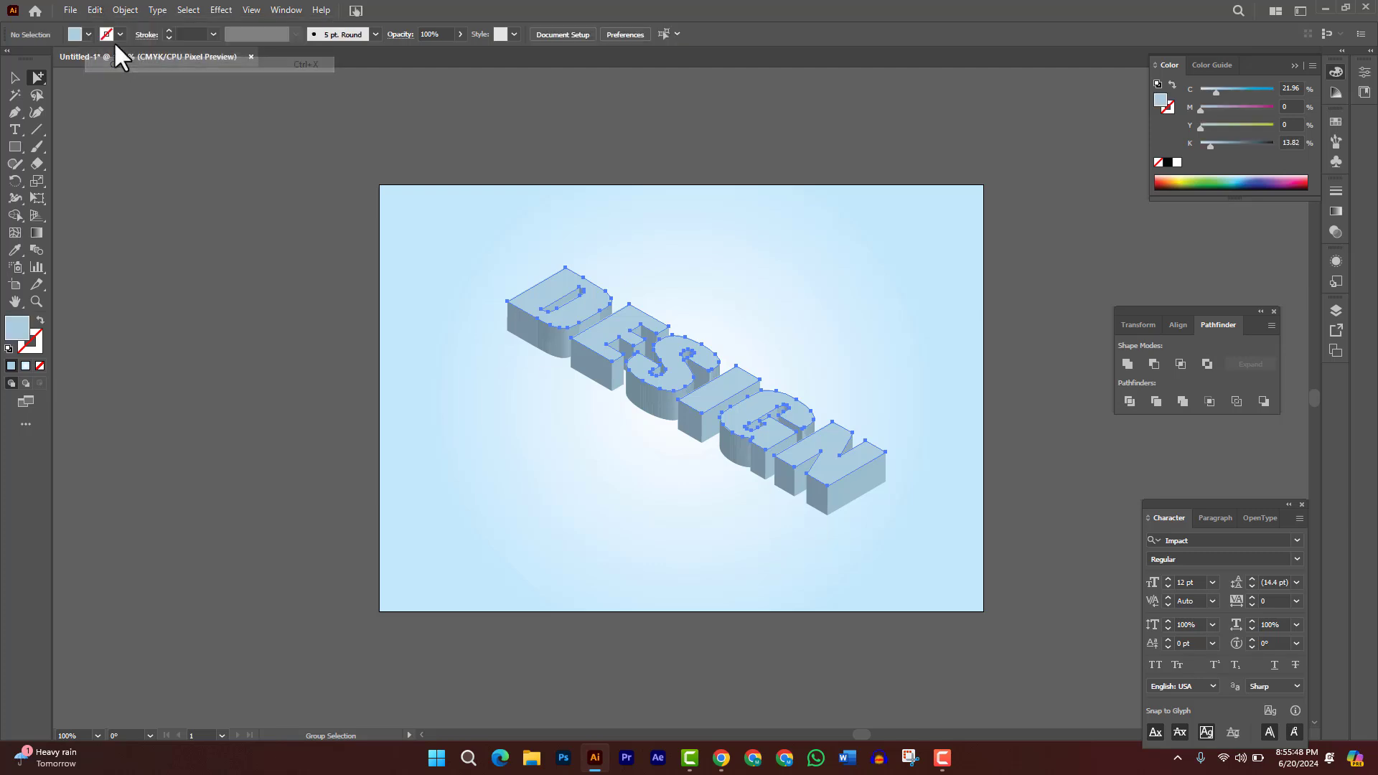
click(99, 9)
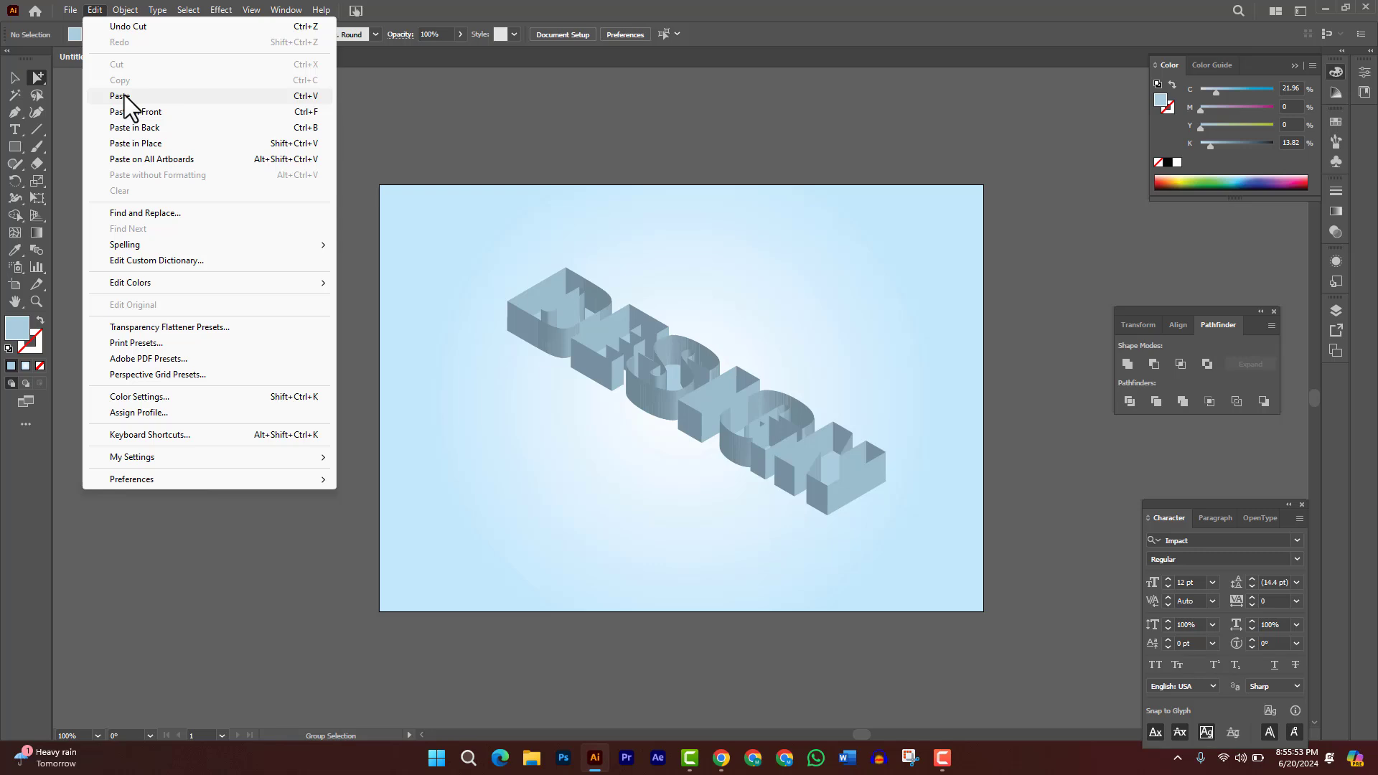
click(140, 112)
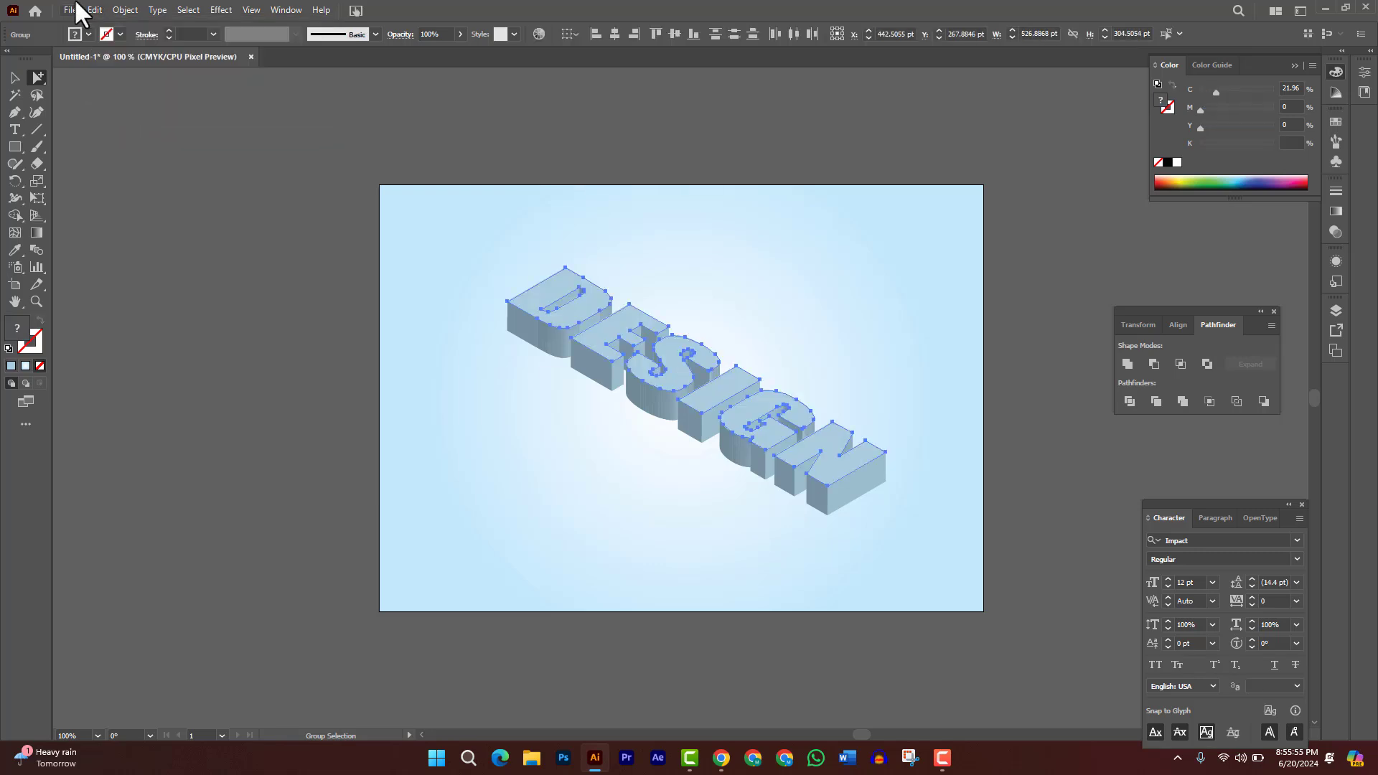
Step: Combine the pasted top faces into a single compound path
click(118, 9)
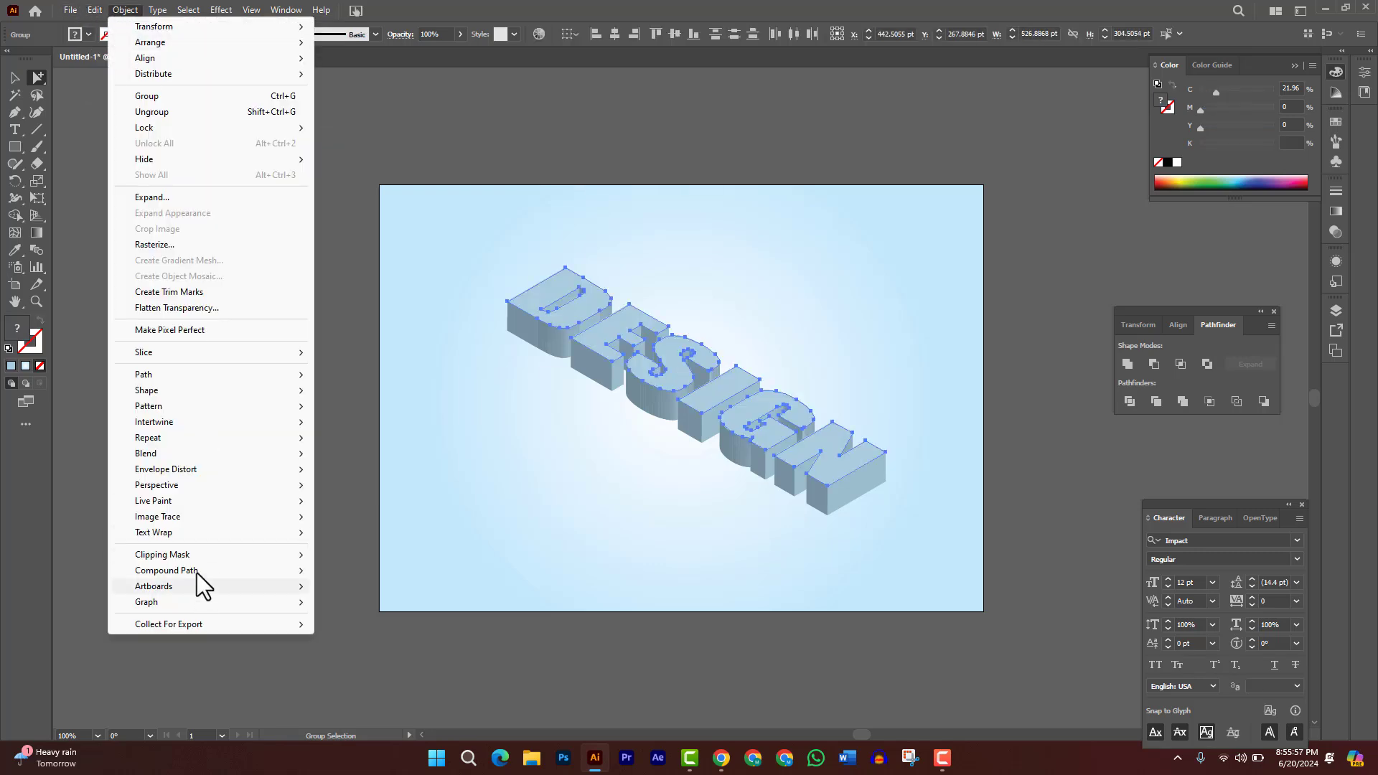
mouse_move(197, 573)
click(429, 571)
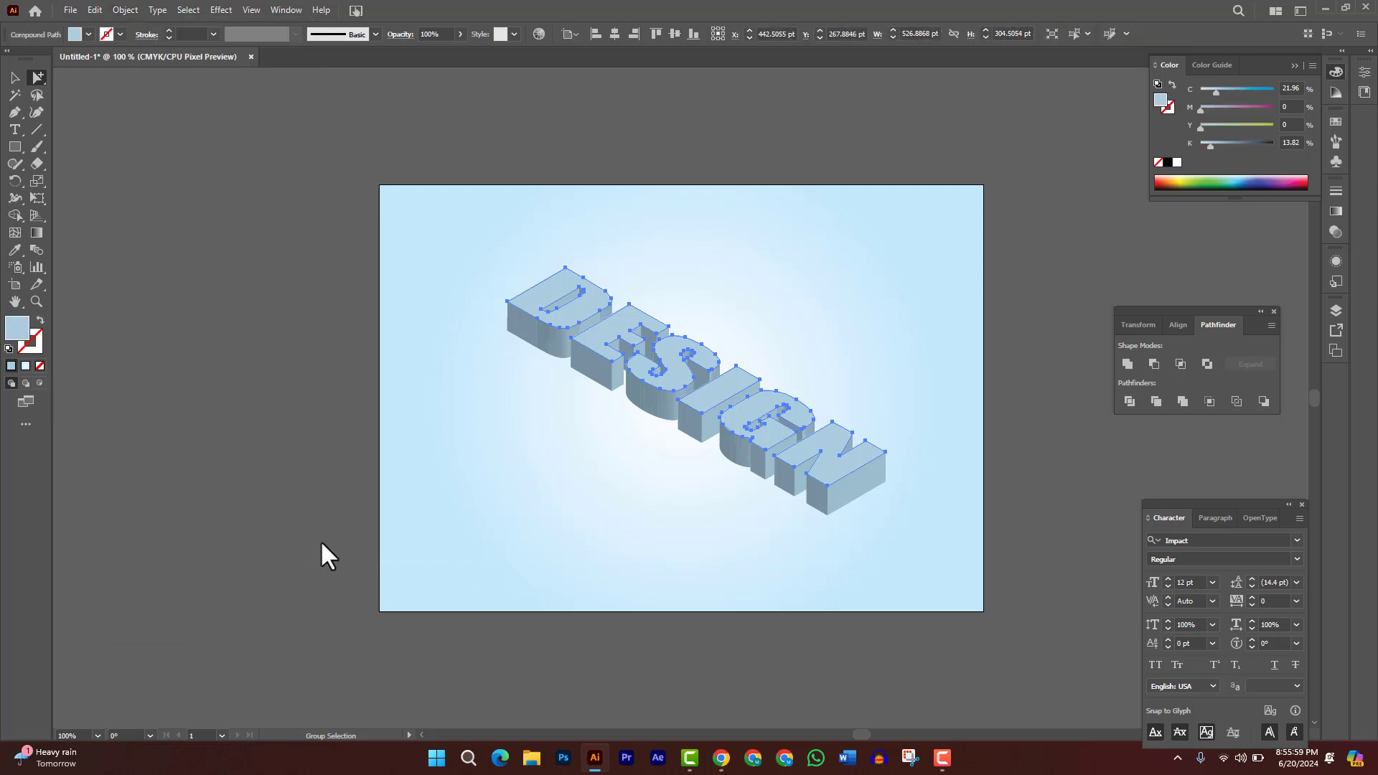
Step: Select all DESIGN letter faces without the background rectangle and make a clipping mask with the top-face compound path
click(447, 222)
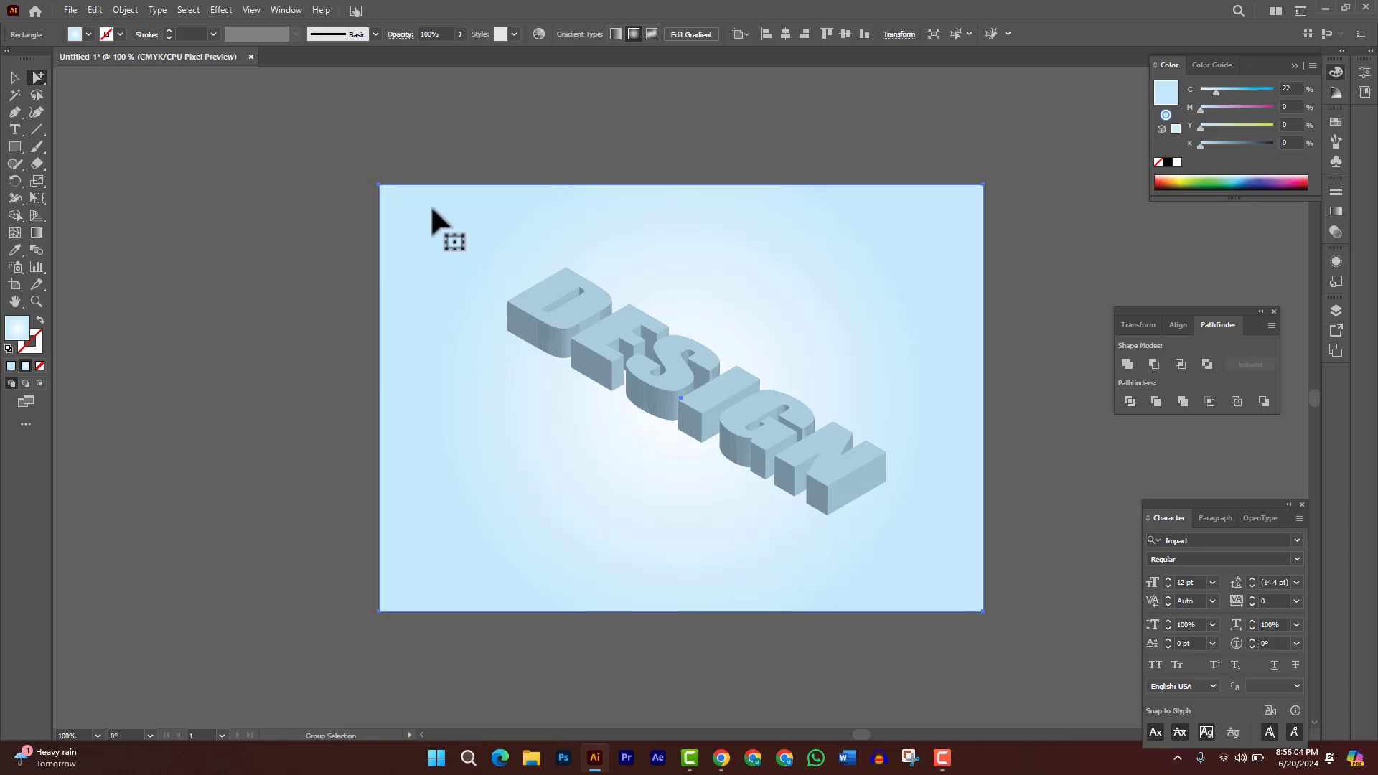
drag(407, 149, 907, 537)
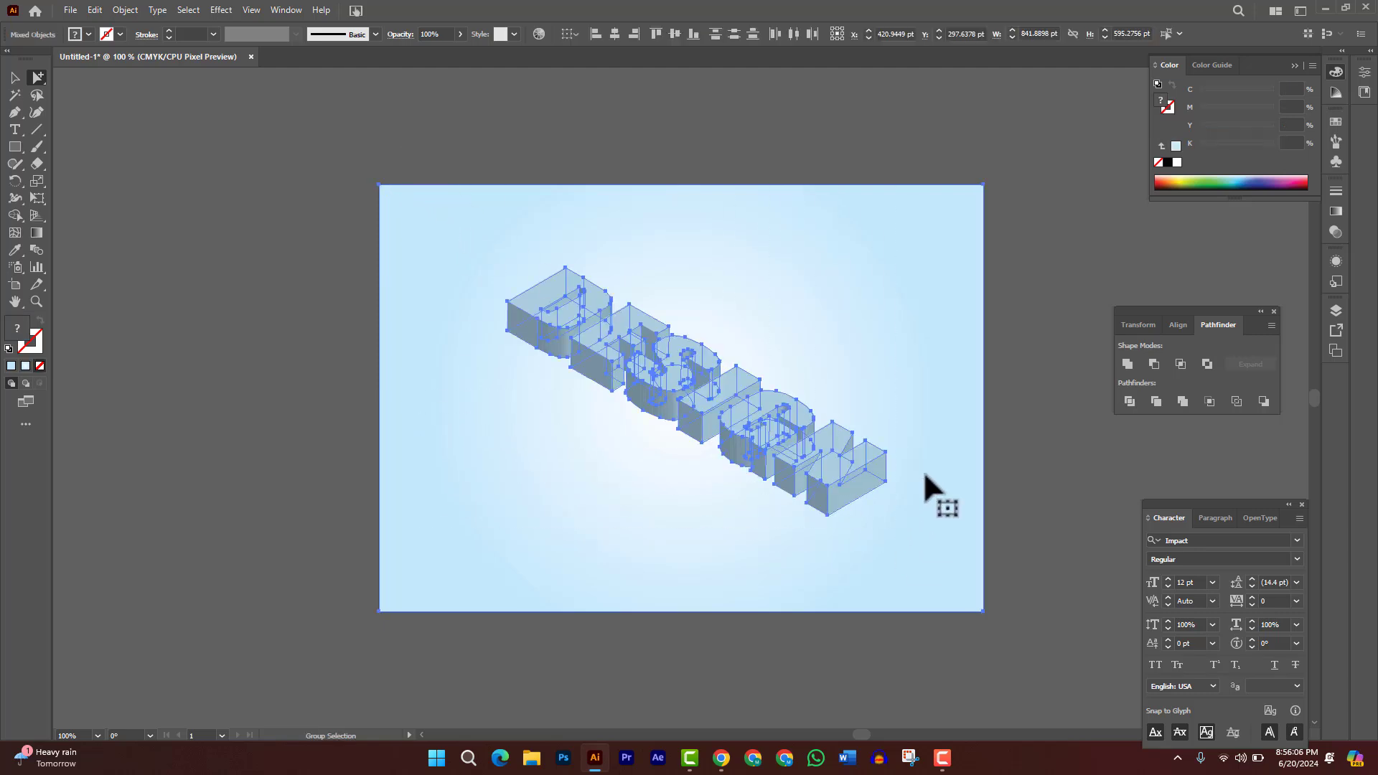
shift+click(398, 417)
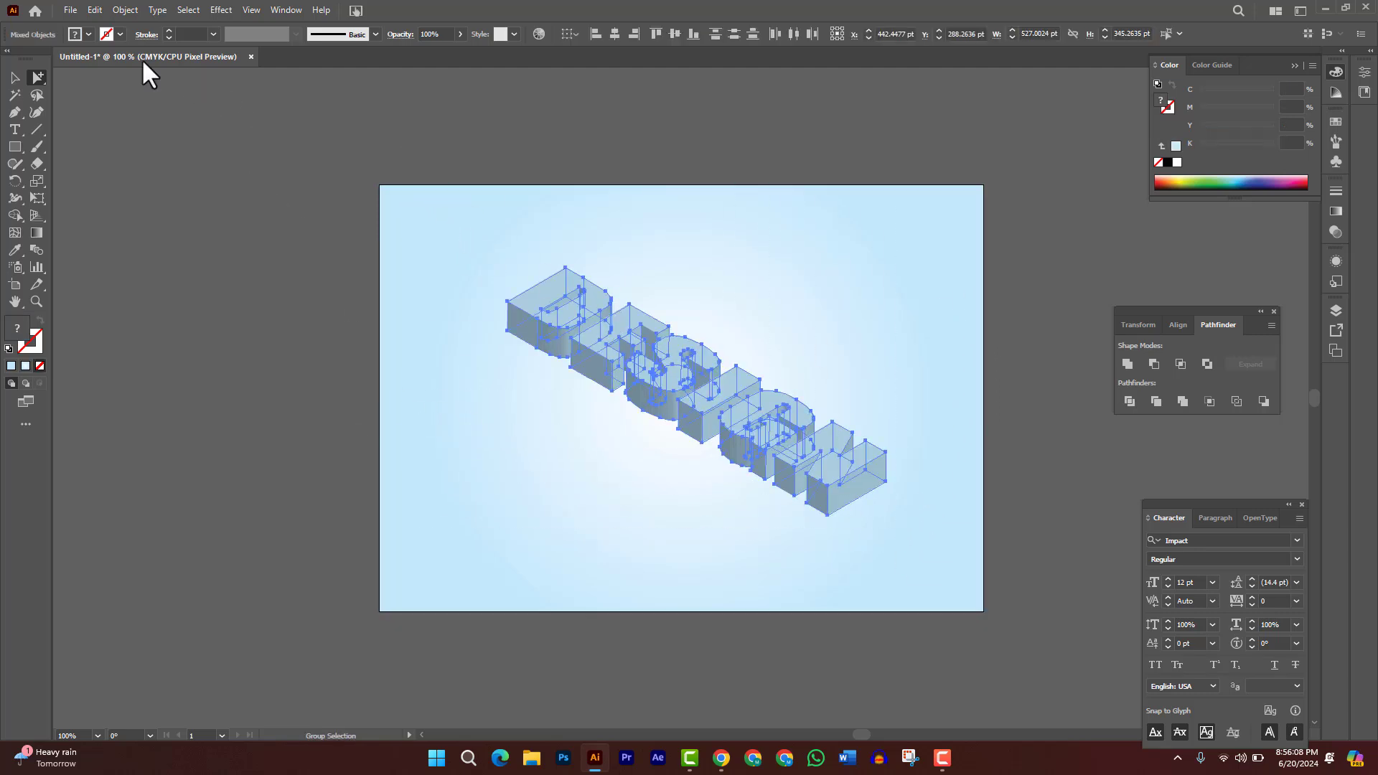
click(125, 10)
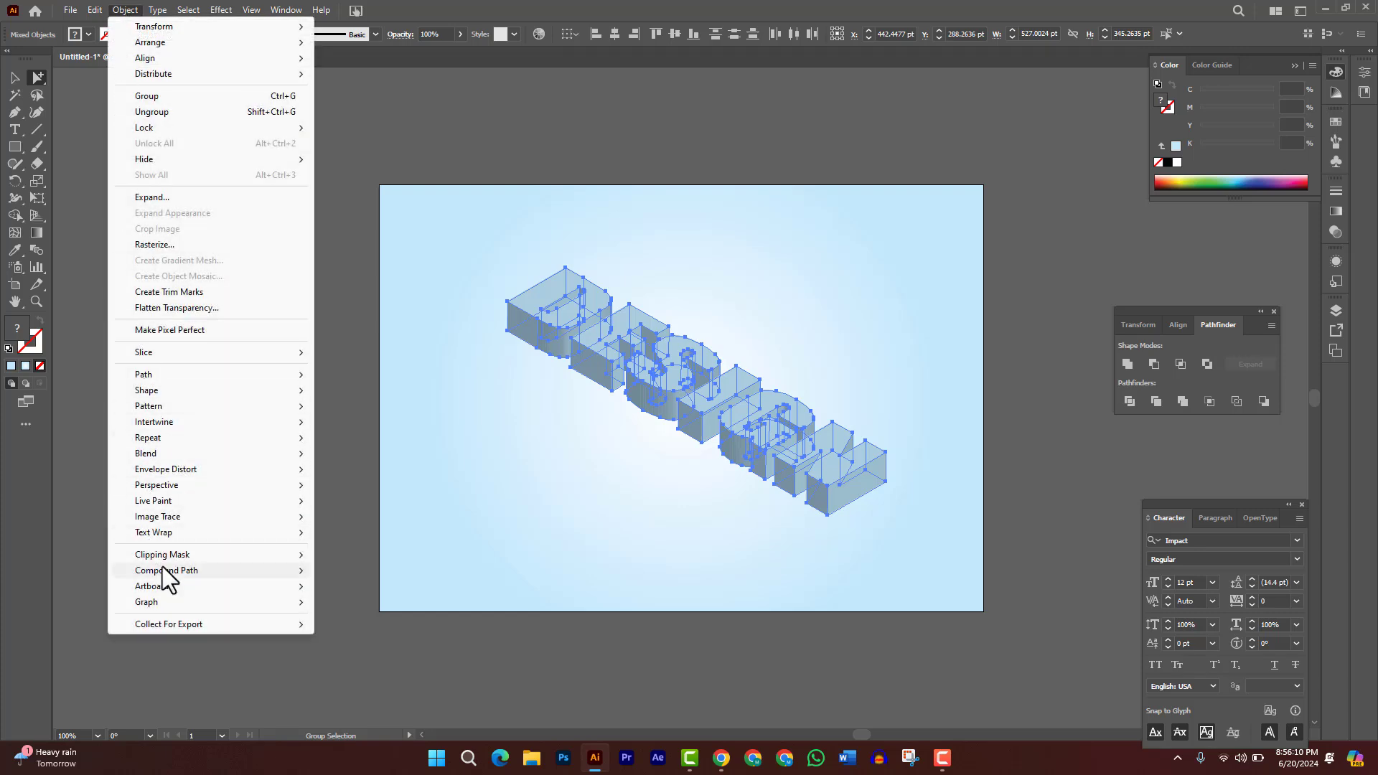
mouse_move(179, 561)
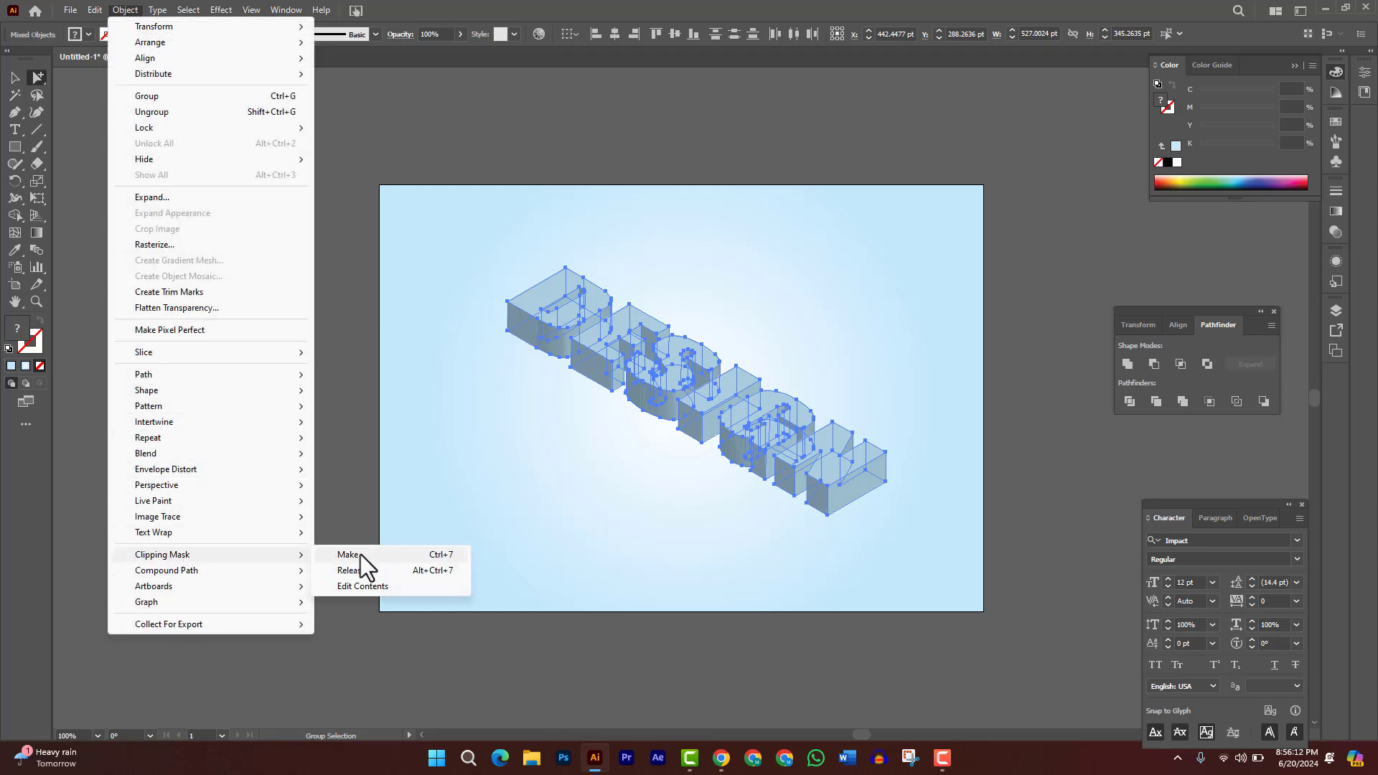
click(355, 555)
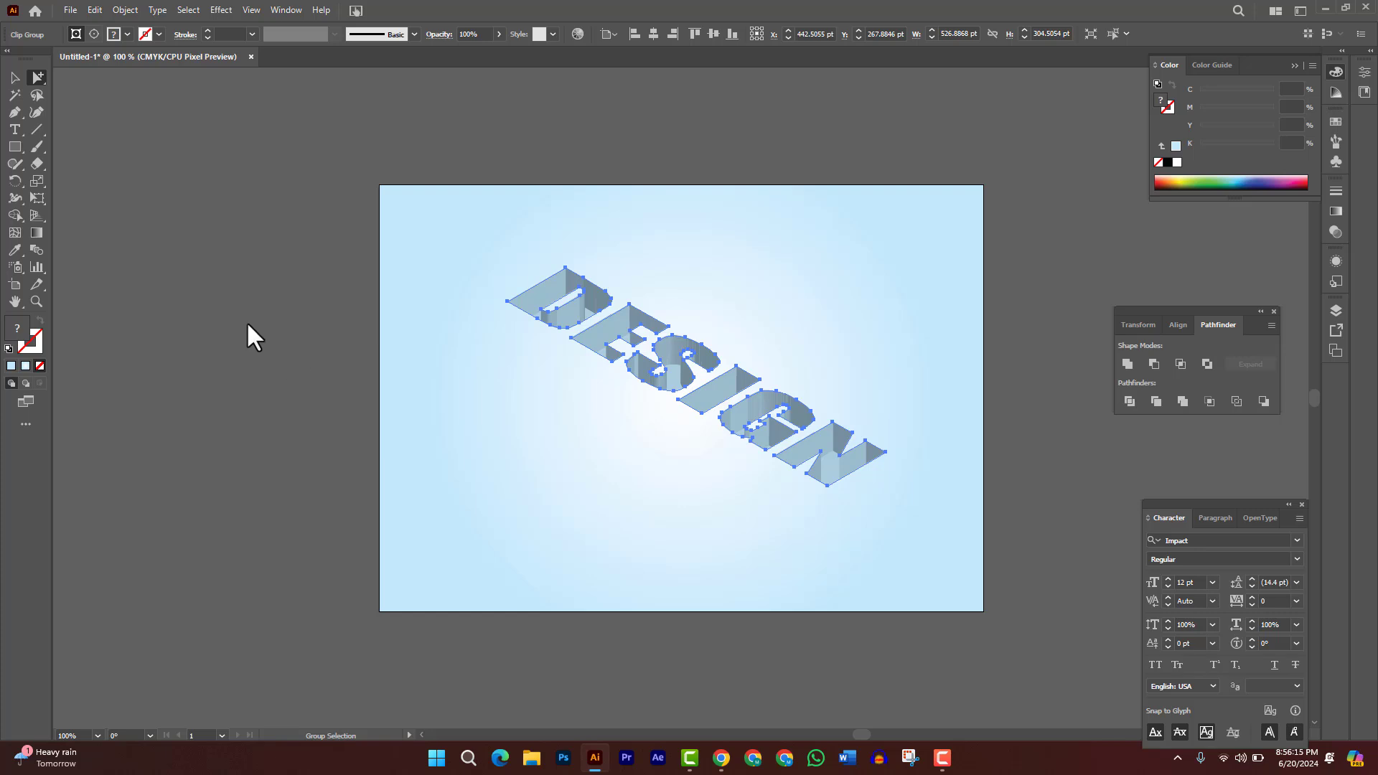
click(231, 231)
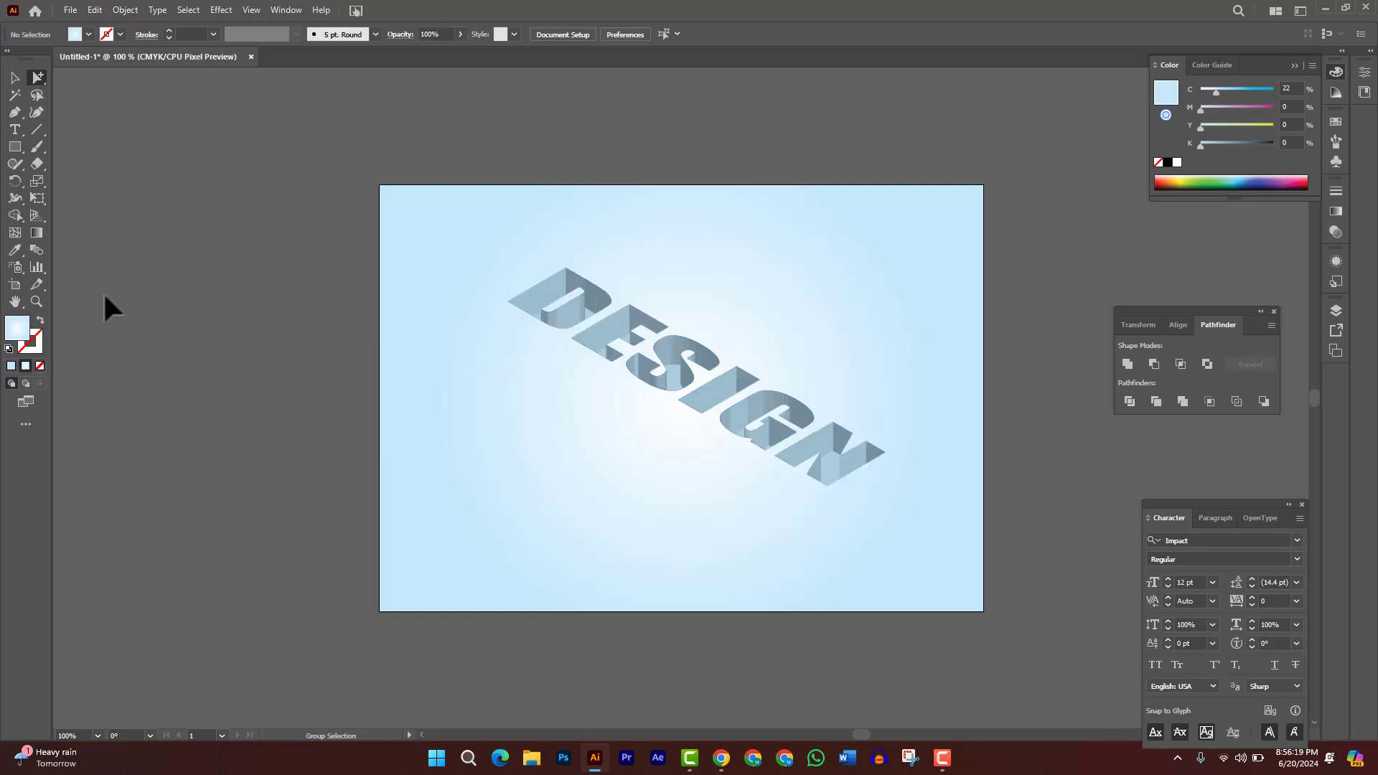
Step: Replace the background rectangle's radial gradient with a solid light blue fill of C 22, M 0, Y 0, K 0
click(813, 246)
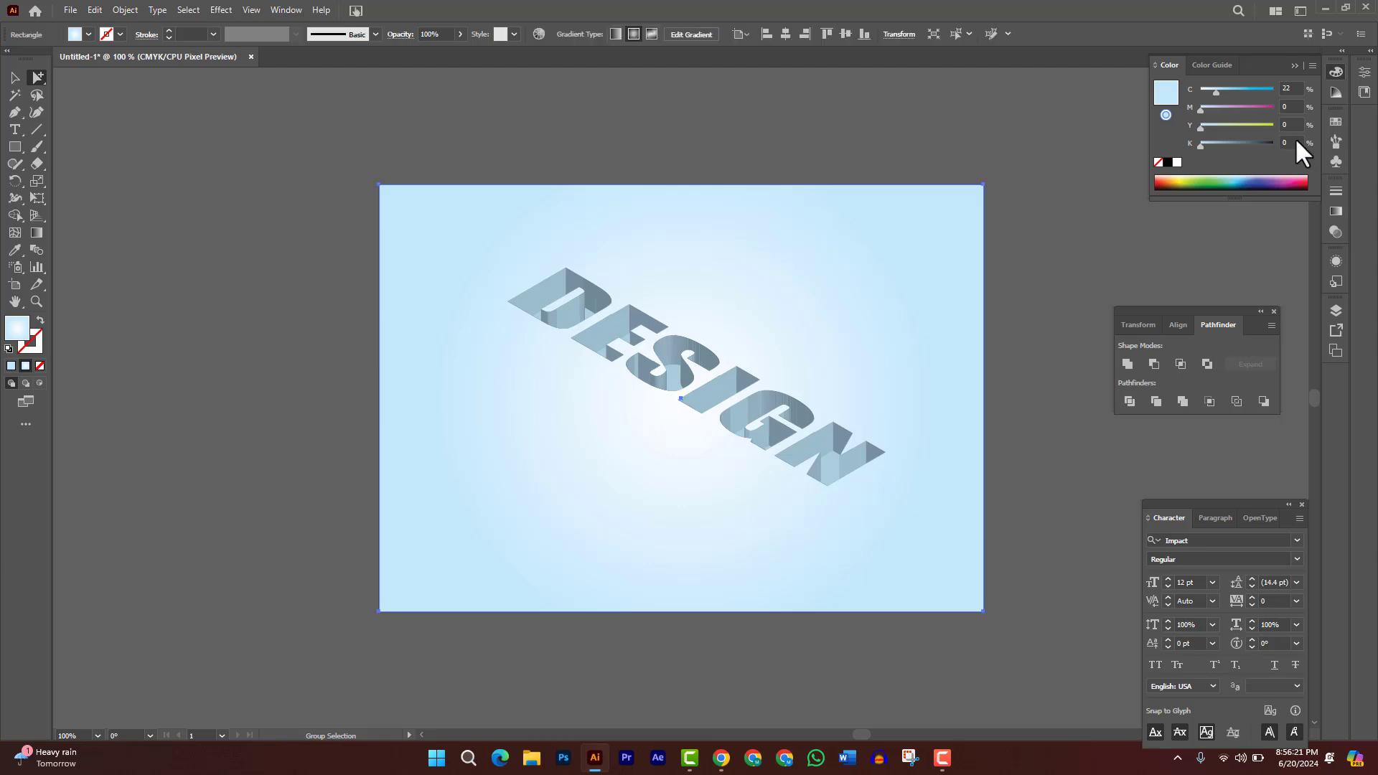
click(1176, 163)
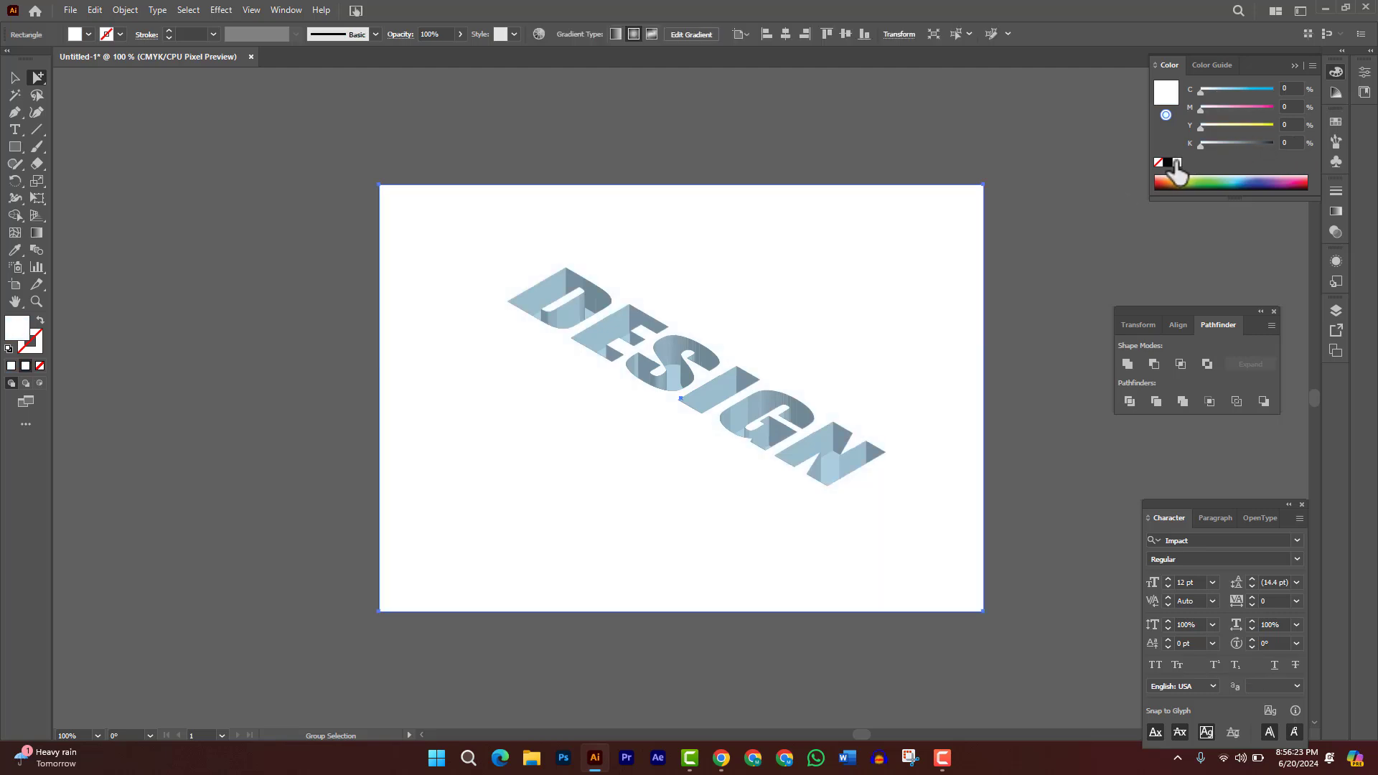
click(1291, 87)
click(40, 364)
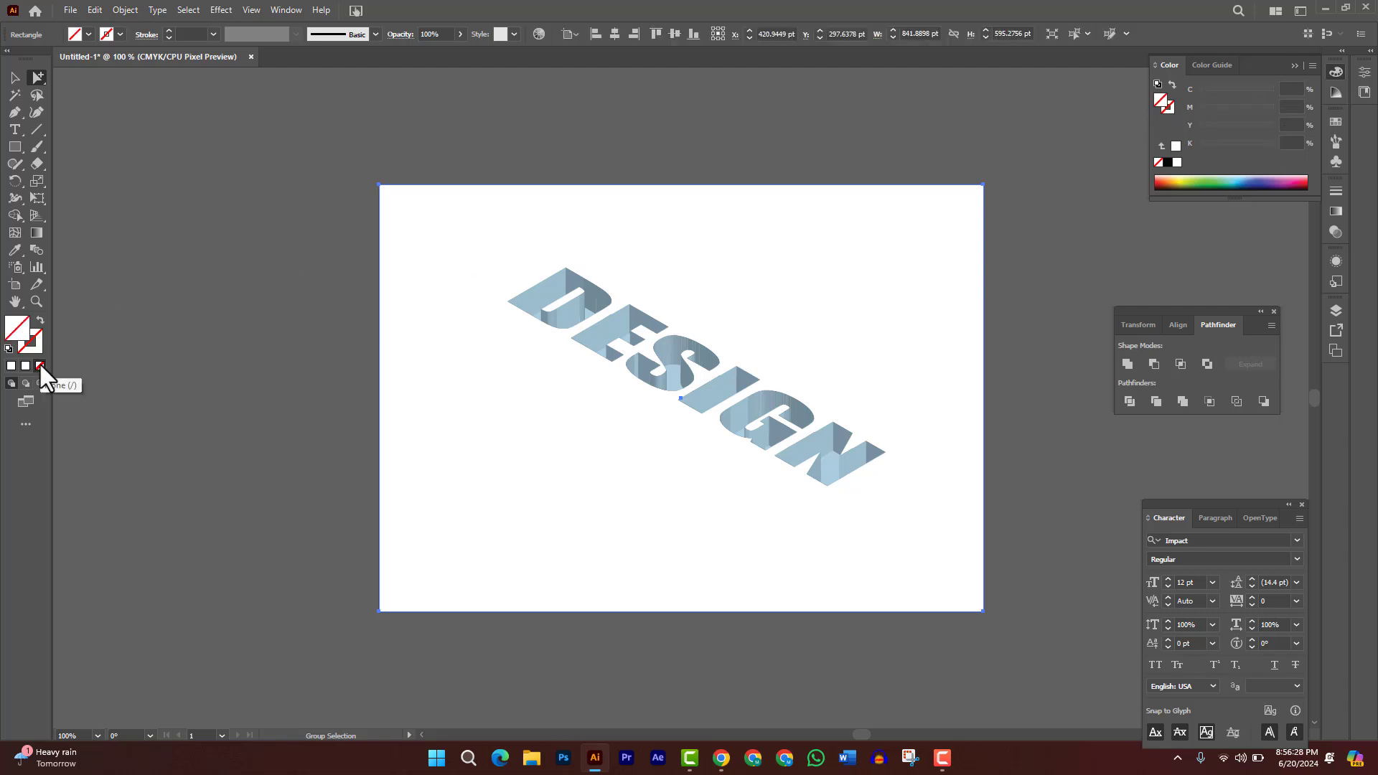
click(1172, 147)
drag(1211, 92, 1222, 86)
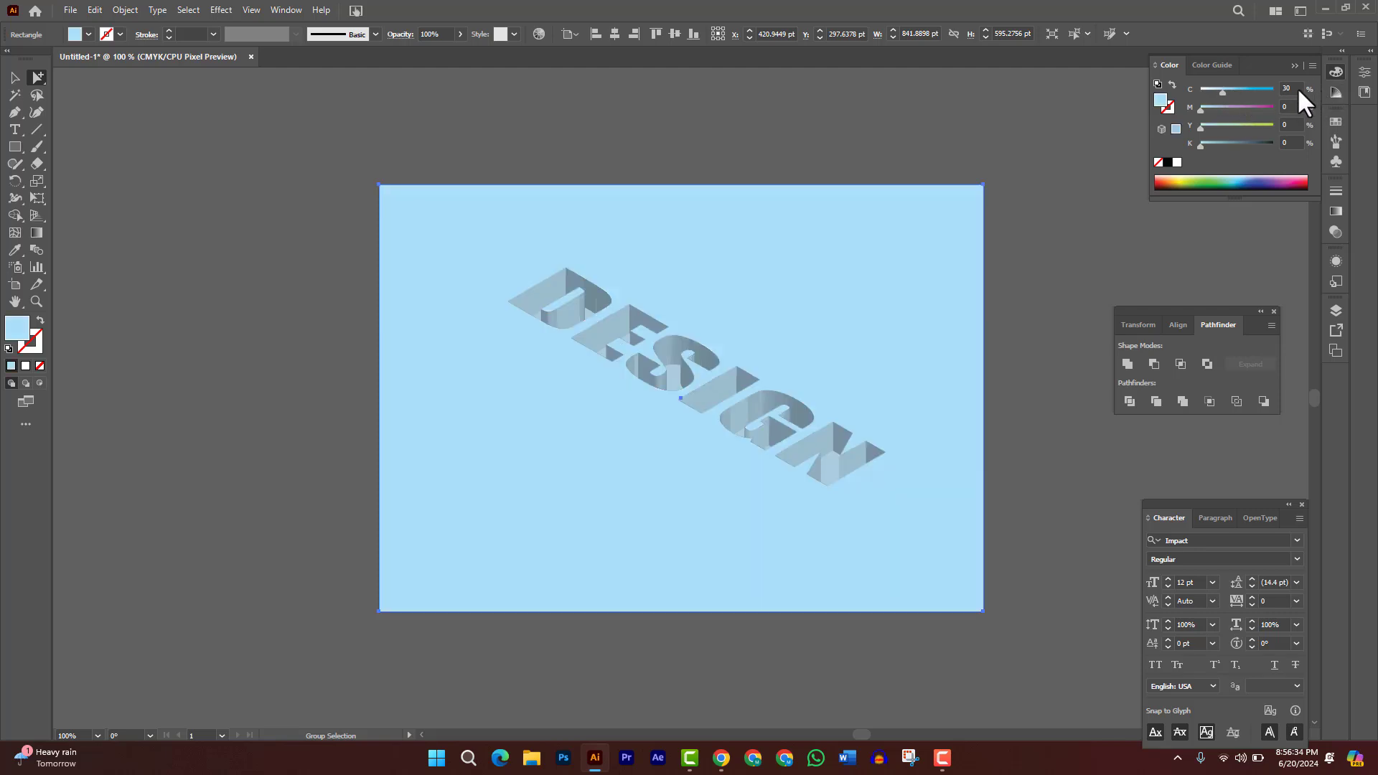
text(22)
key(Return)
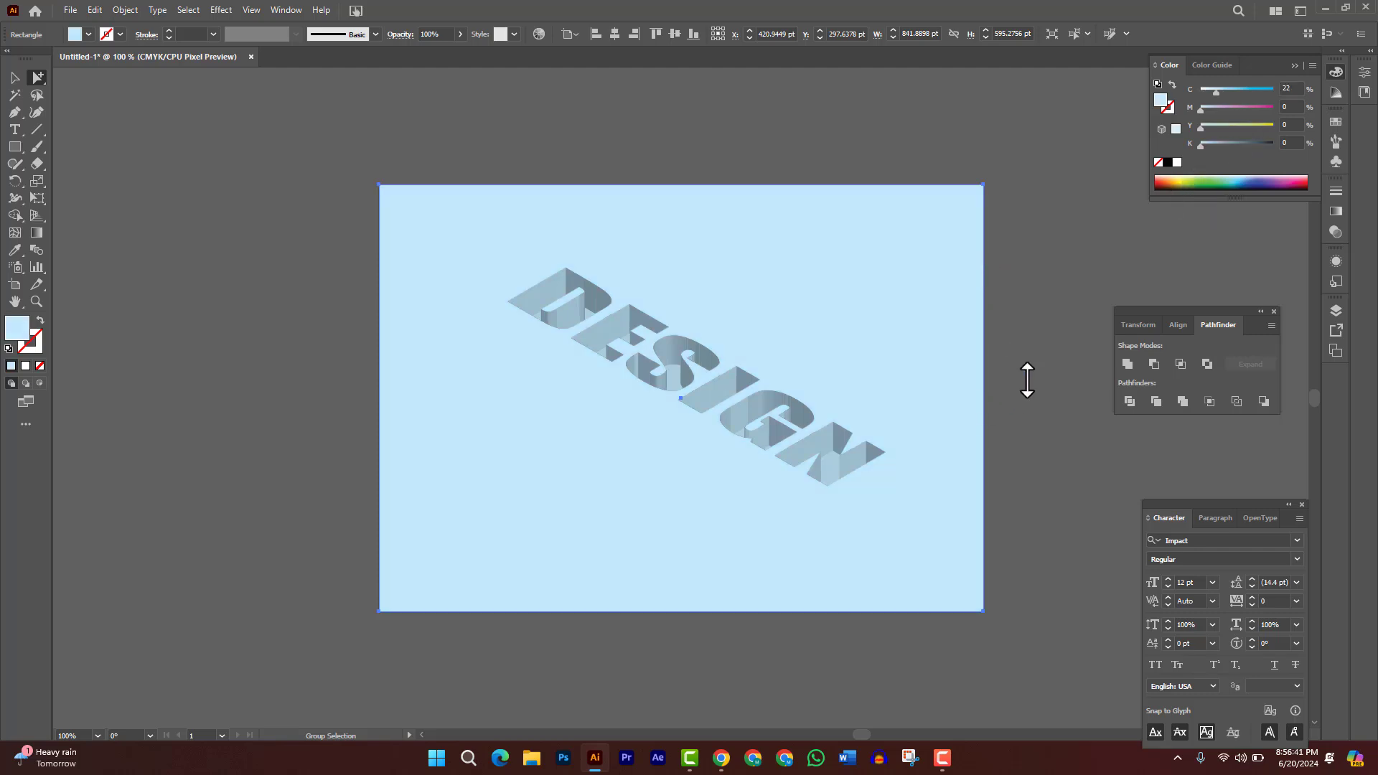
click(1039, 264)
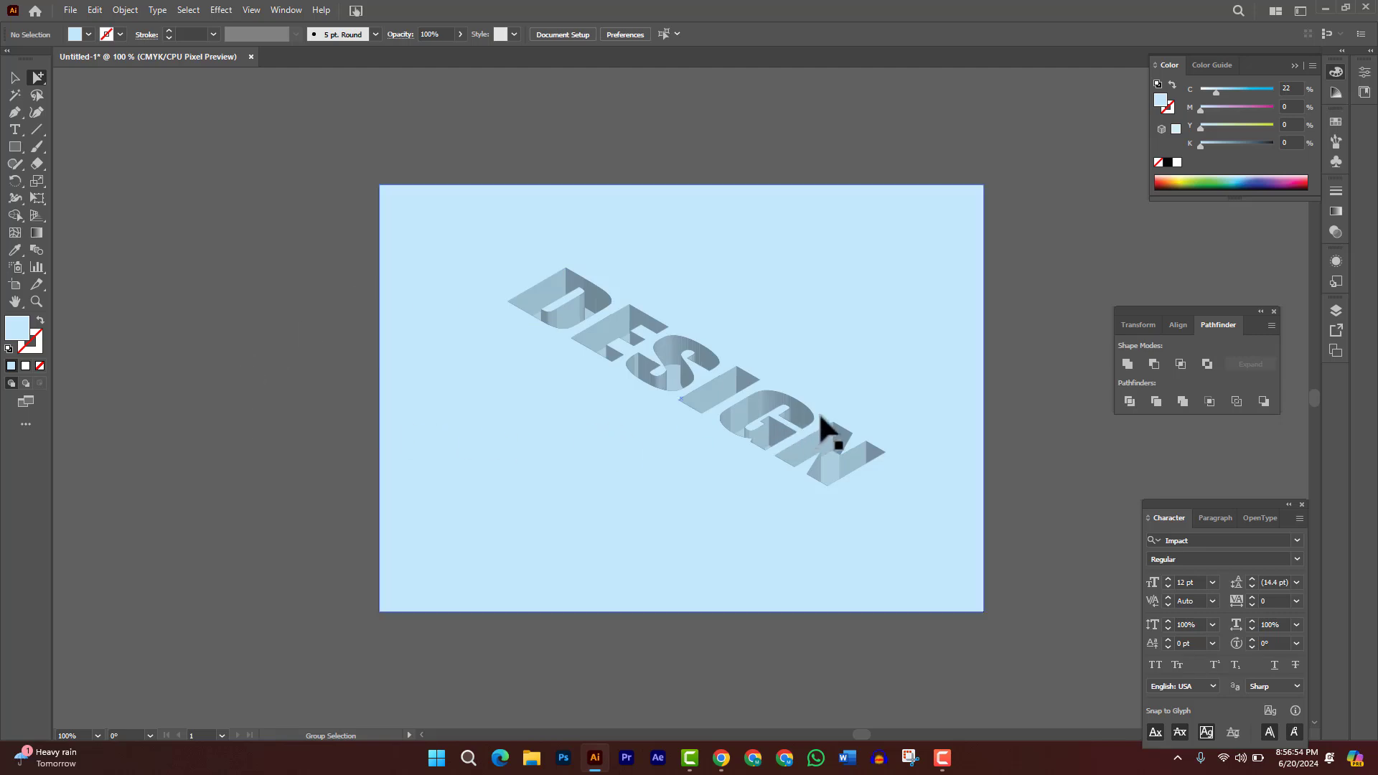
Step: Turn off Pixel Preview and inspect the clipped DESIGN letters up close and on the whole artboard
key(z)
drag(484, 215, 960, 554)
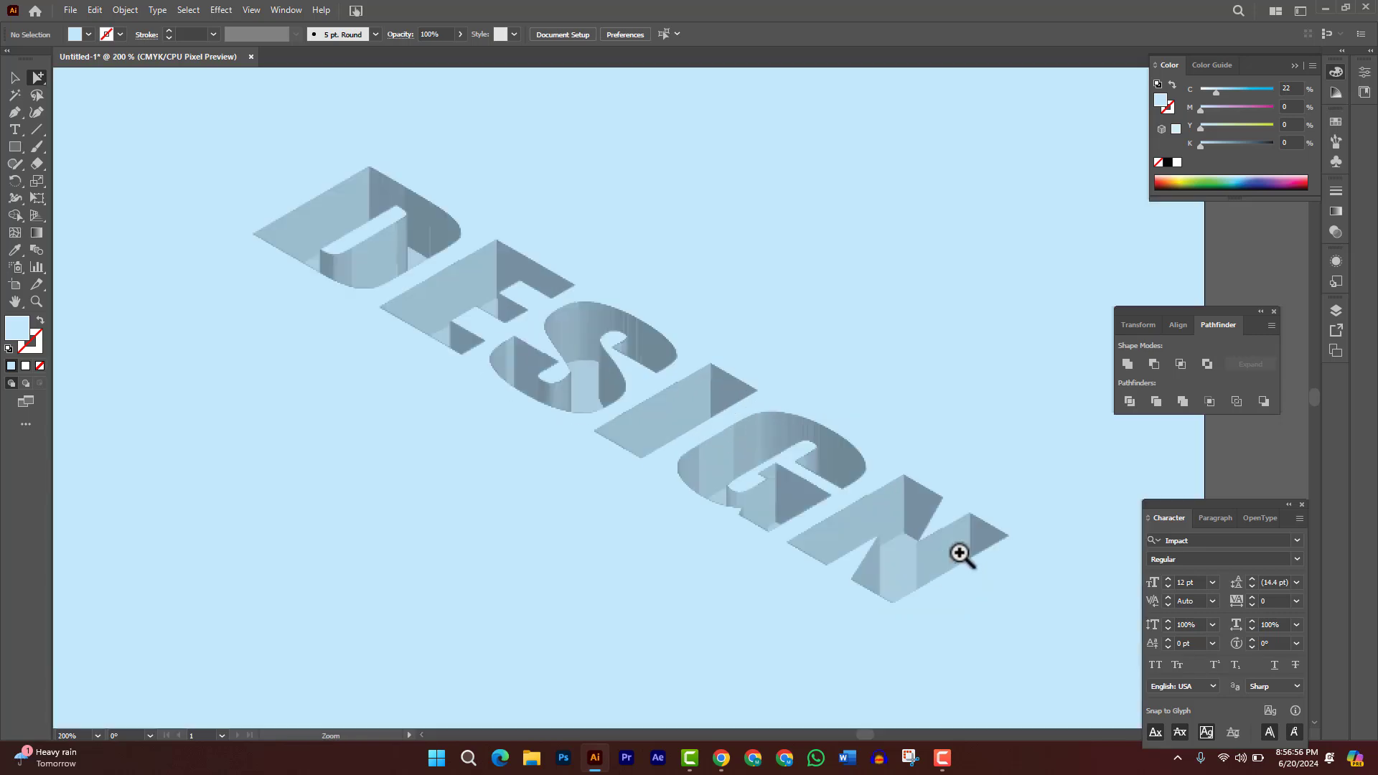
key(y)
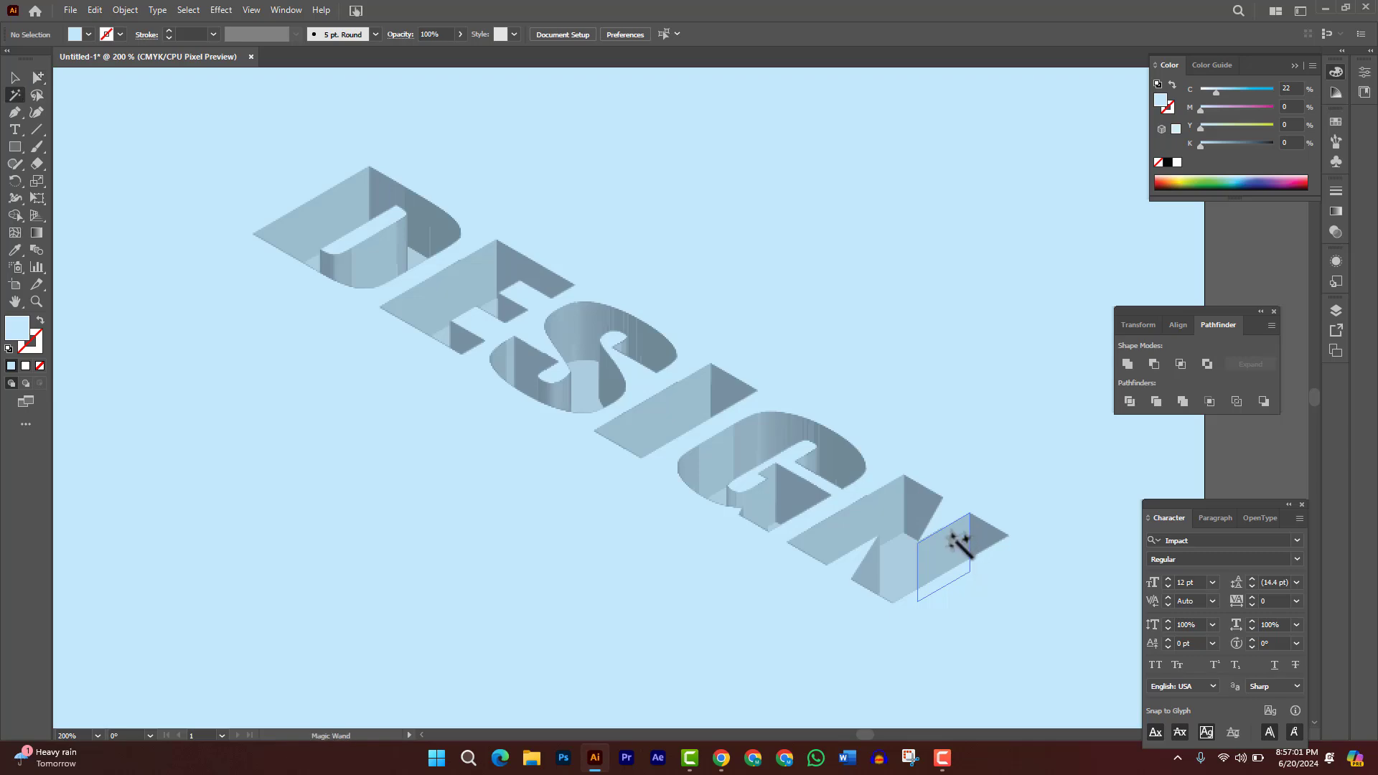
key(ctrl+alt+y)
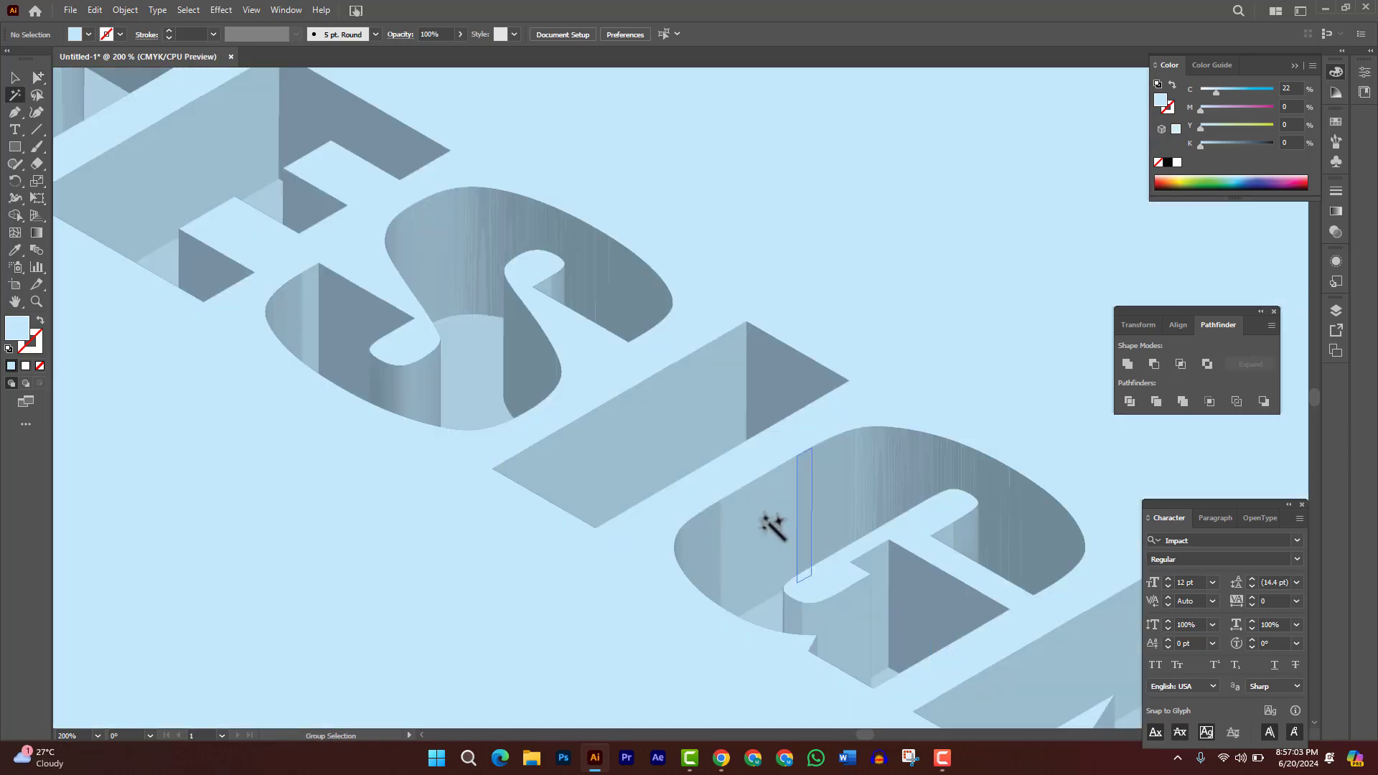
key(ctrl+alt+space)
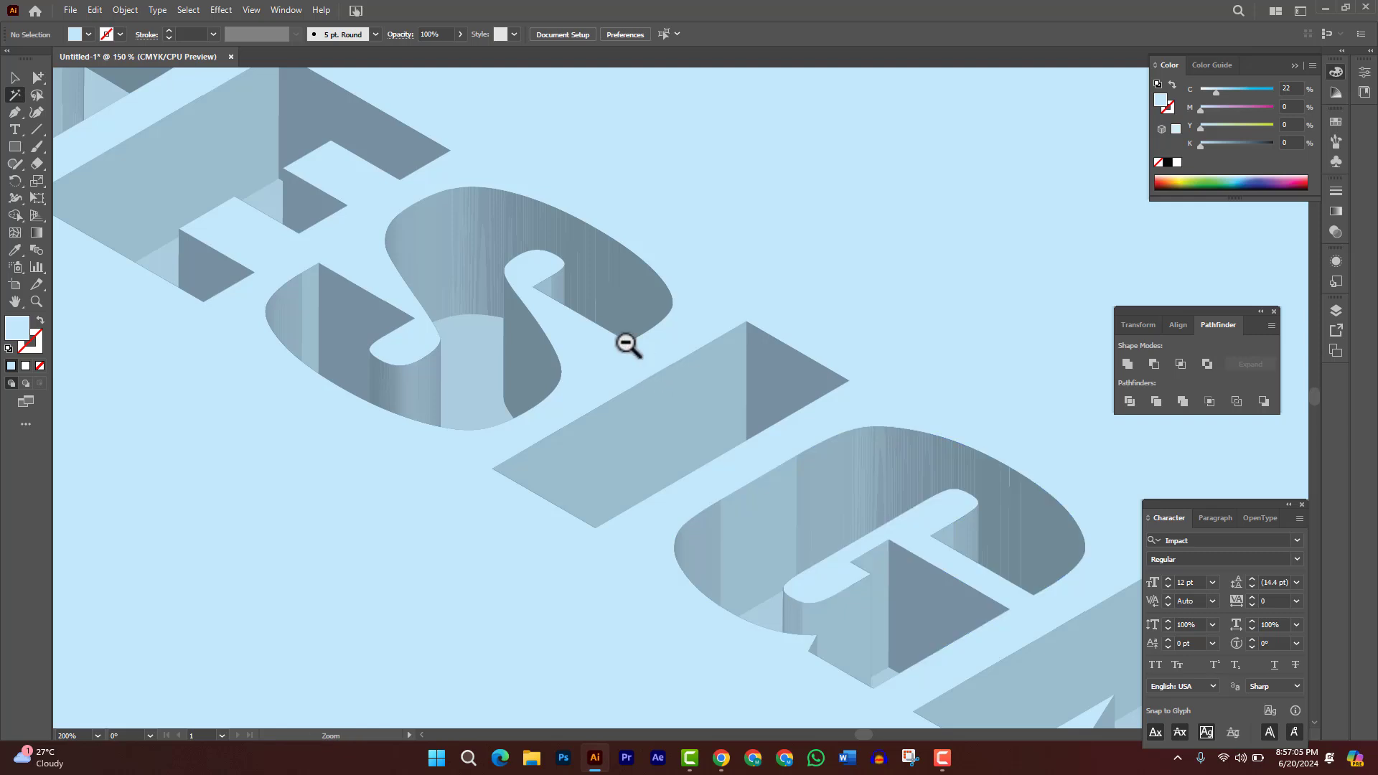
click(631, 342)
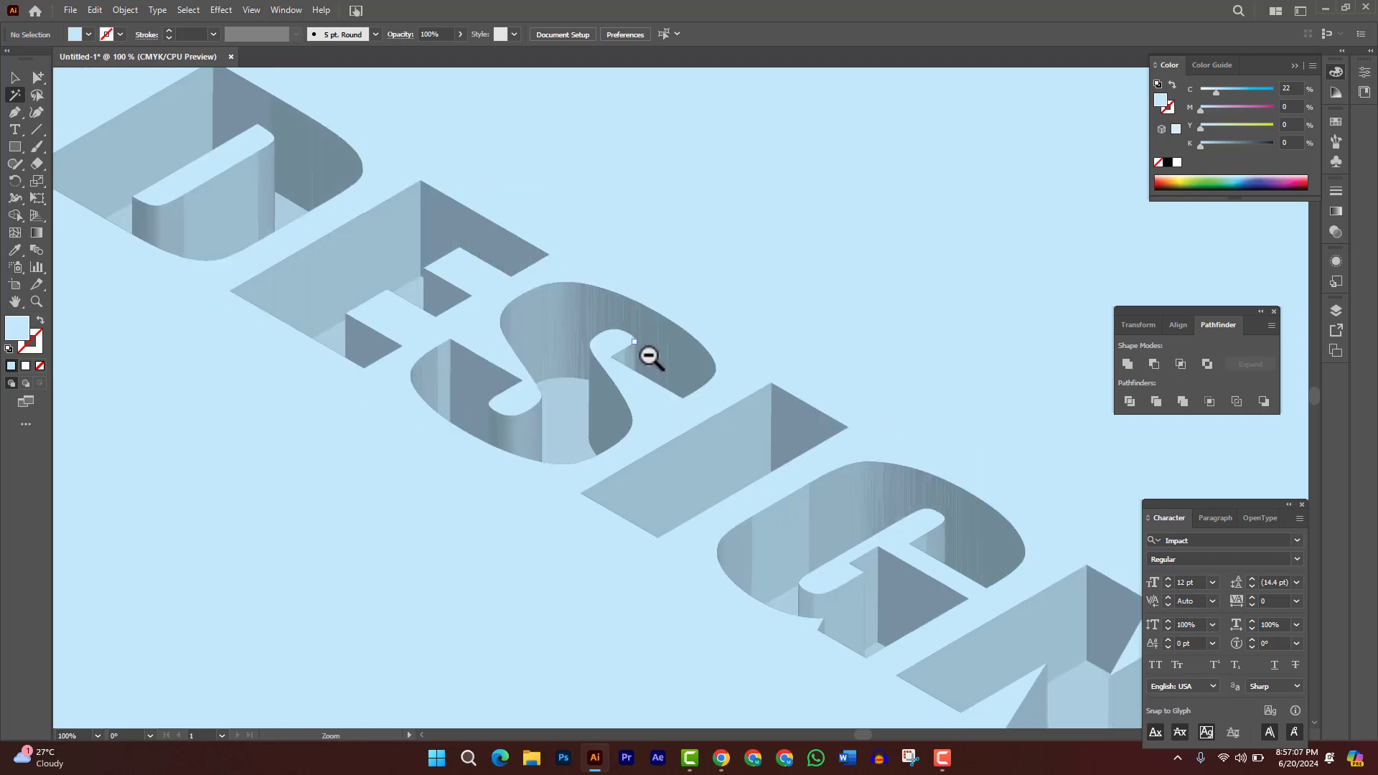
click(698, 385)
click(698, 385)
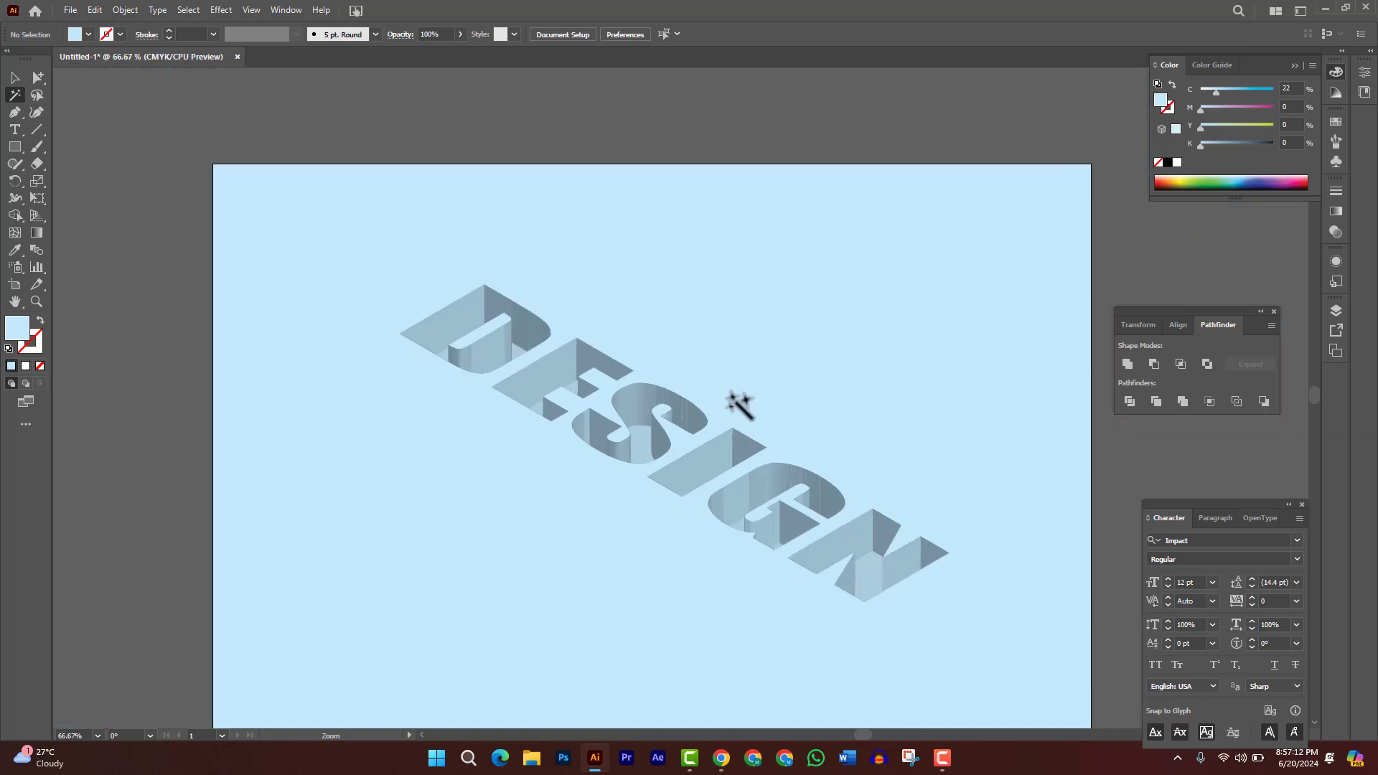
click(732, 398)
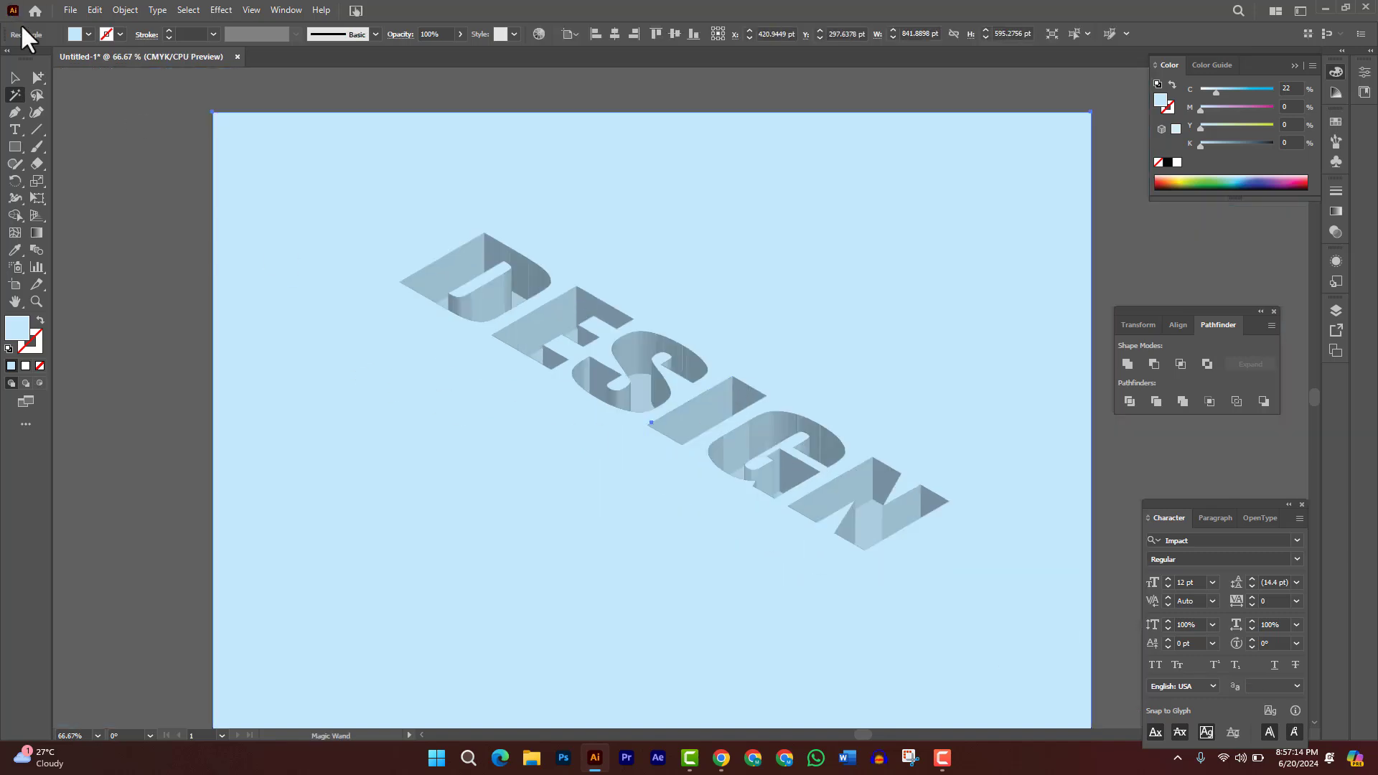